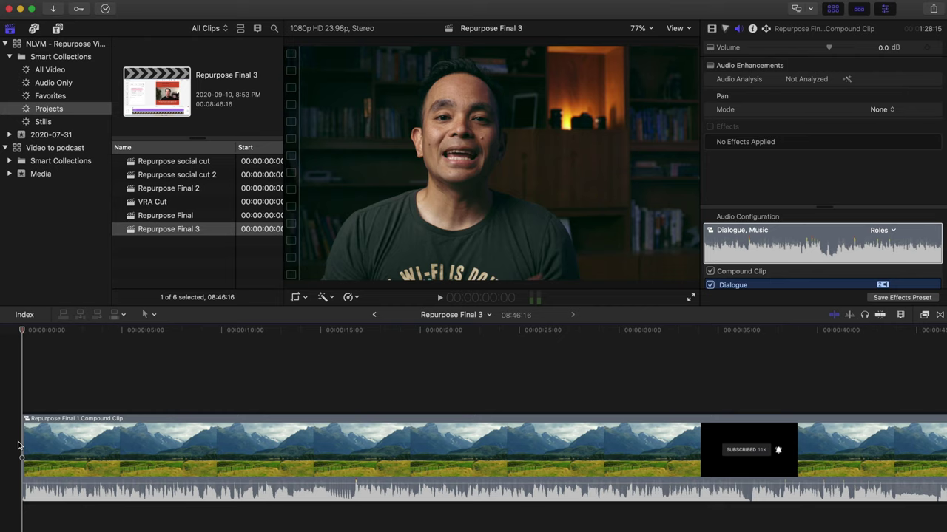
Step: Play the opening seconds of the Repurpose Final 3 timeline, then stop playback
{"action": "key", "text": "space"}
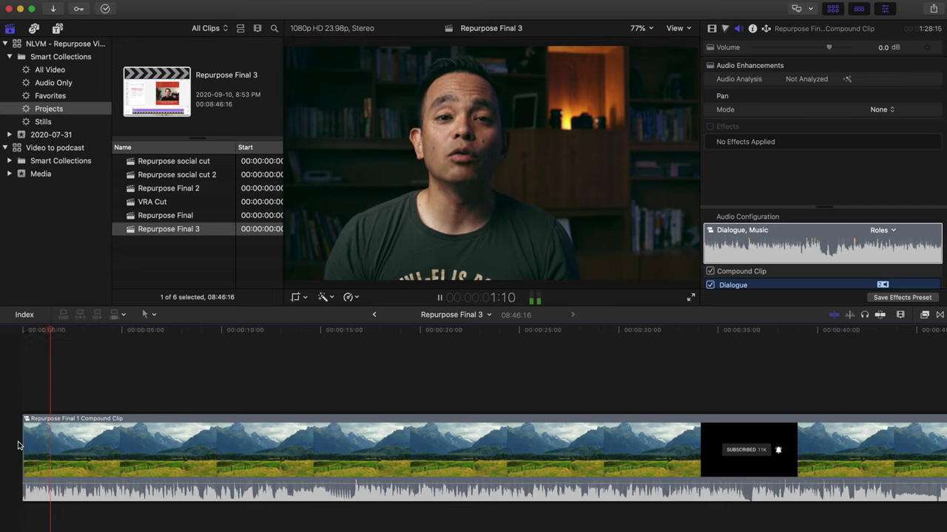
{"action": "key", "text": "space"}
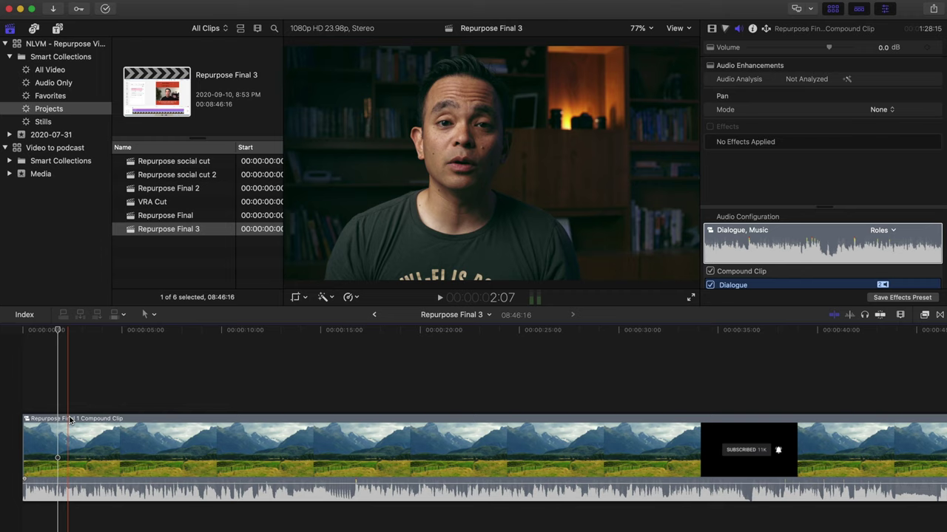
Step: Trim the compound clip's opening second with Option-[ and play back the new start
{"action": "left_click", "coordinate": [44, 402]}
{"action": "left_click", "coordinate": [46, 429]}
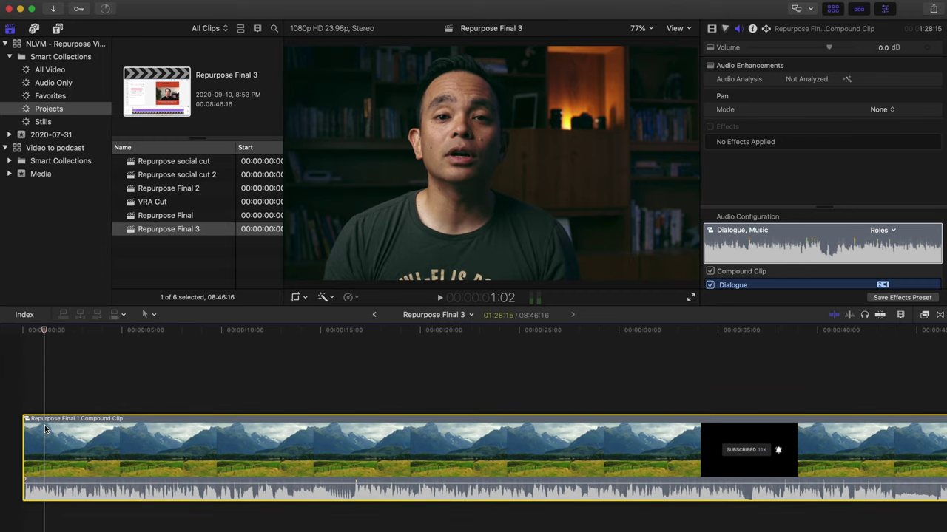
{"action": "key", "text": "alt+bracketleft"}
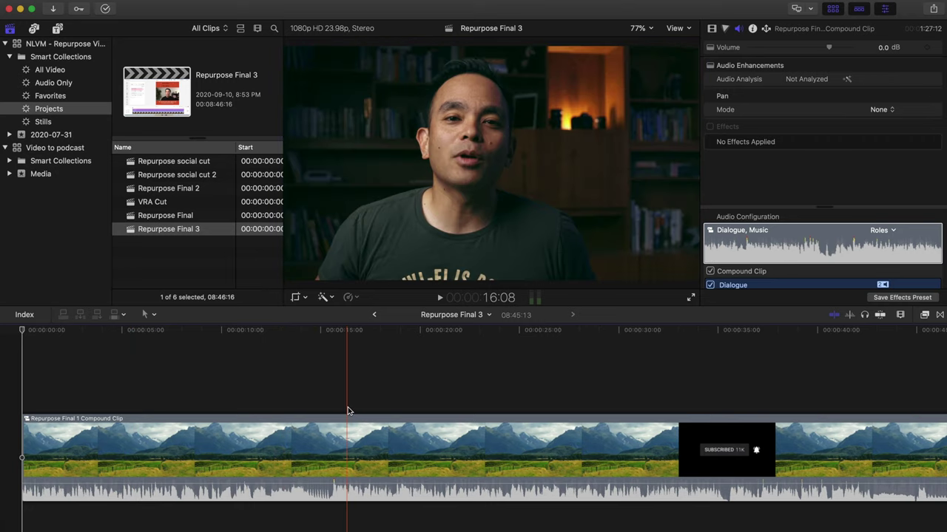
{"action": "key", "text": "space"}
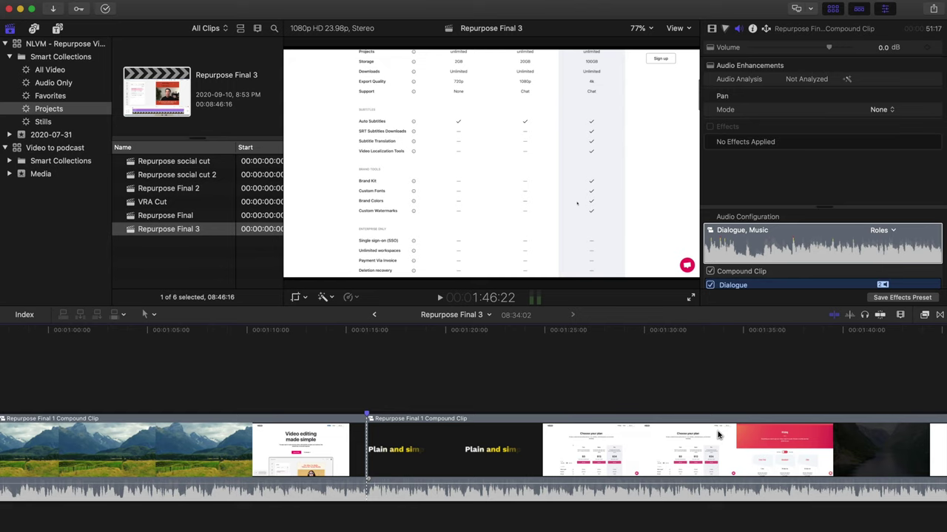
Step: Scroll to the end of the timeline and play the project's final seconds
{"action": "scroll", "coordinate": [717, 435], "scroll_direction": "right", "scroll_amount": 20}
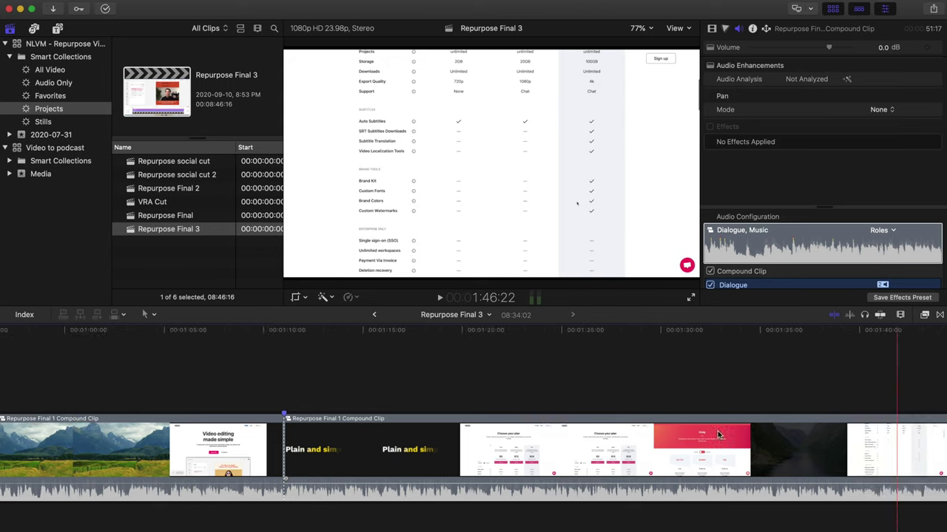
{"action": "scroll", "coordinate": [717, 435], "scroll_direction": "right", "scroll_amount": 10}
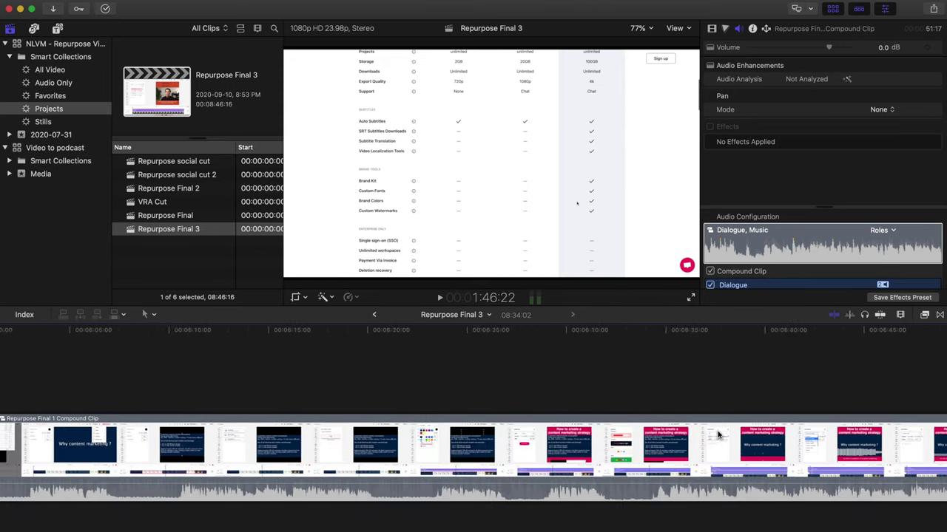
{"action": "scroll", "coordinate": [717, 435], "scroll_direction": "right", "scroll_amount": 10}
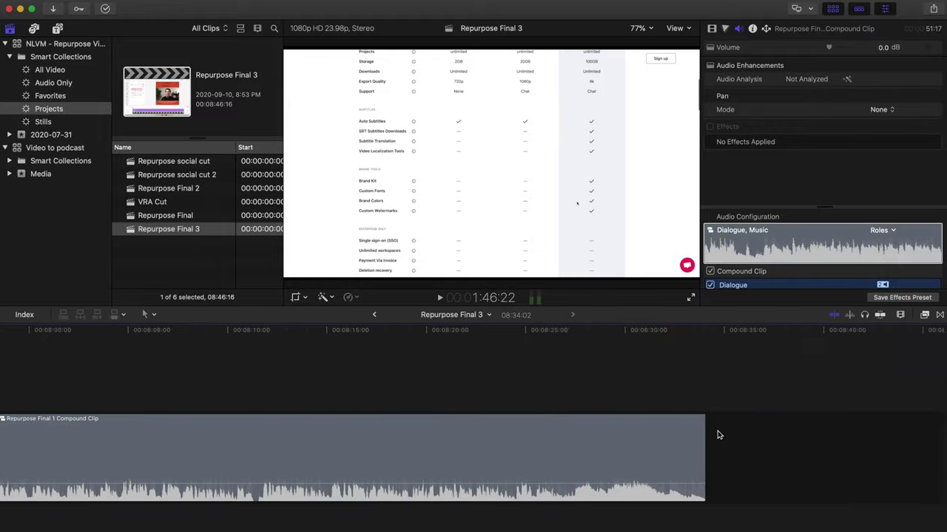
{"action": "key", "text": "space"}
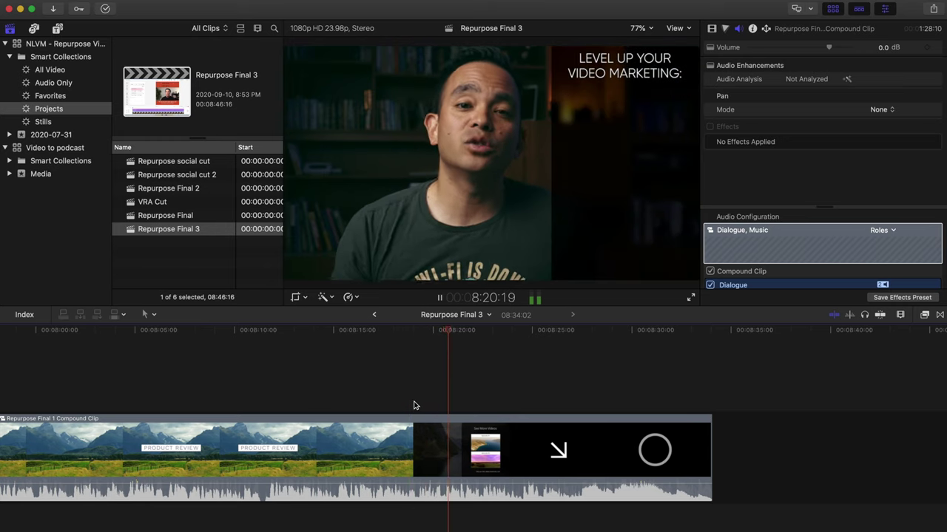
{"action": "key", "text": "space"}
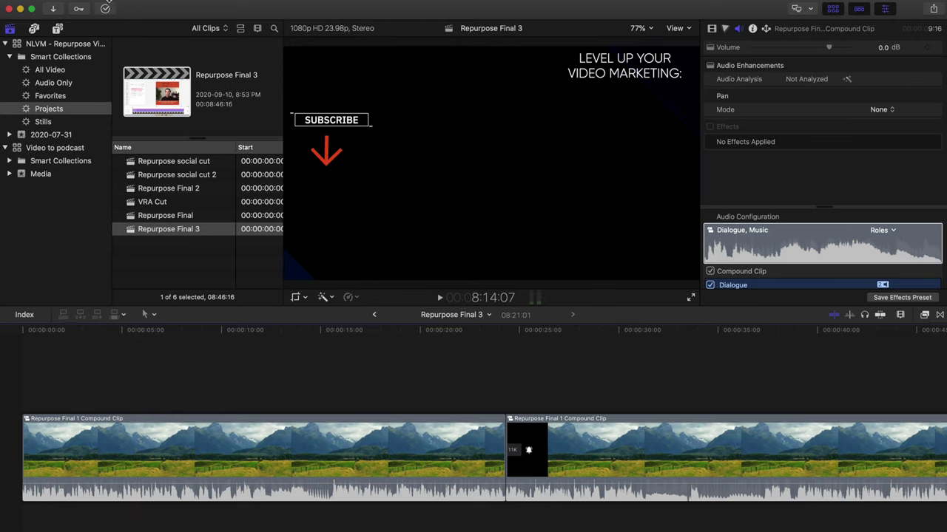
Step: Share an Audio Only master file named 'Repurpose Audio only' into the Repurposing Video folder
{"action": "left_click", "coordinate": [96, 5]}
{"action": "mouse_move", "coordinate": [105, 128]}
{"action": "left_click", "coordinate": [318, 135]}
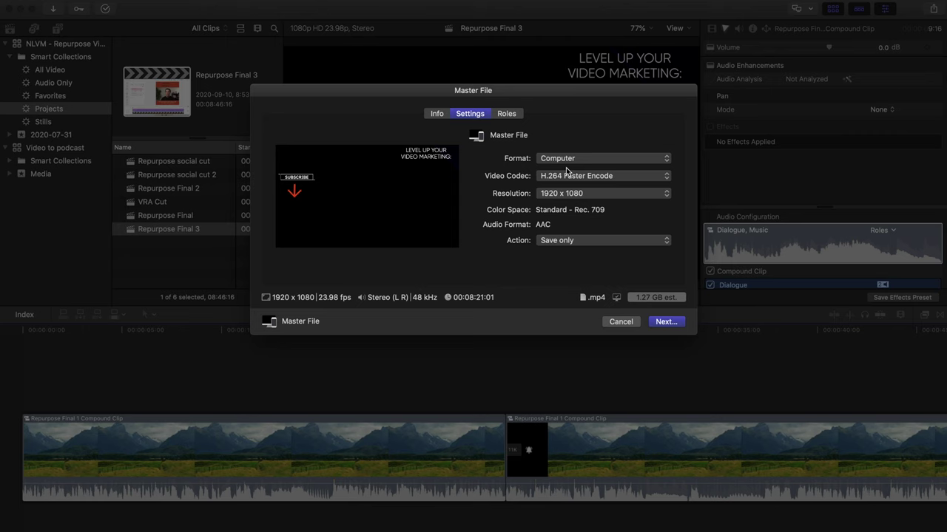
{"action": "left_click", "coordinate": [600, 155]}
{"action": "left_click", "coordinate": [562, 195]}
{"action": "left_click", "coordinate": [664, 322]}
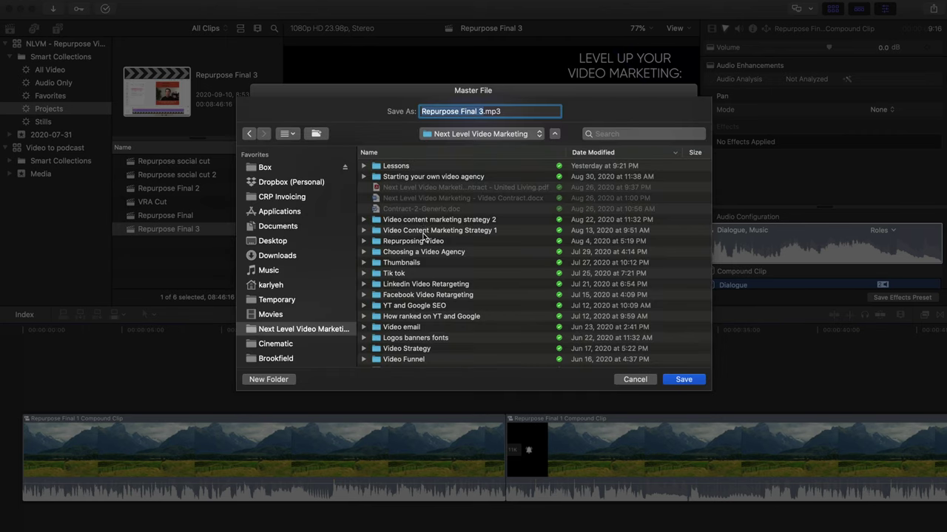
{"action": "double_click", "coordinate": [424, 238]}
{"action": "left_click_drag", "start_coordinate": [460, 111], "coordinate": [493, 111]}
{"action": "type", "text": "Audio only"}
{"action": "left_click", "coordinate": [674, 382]}
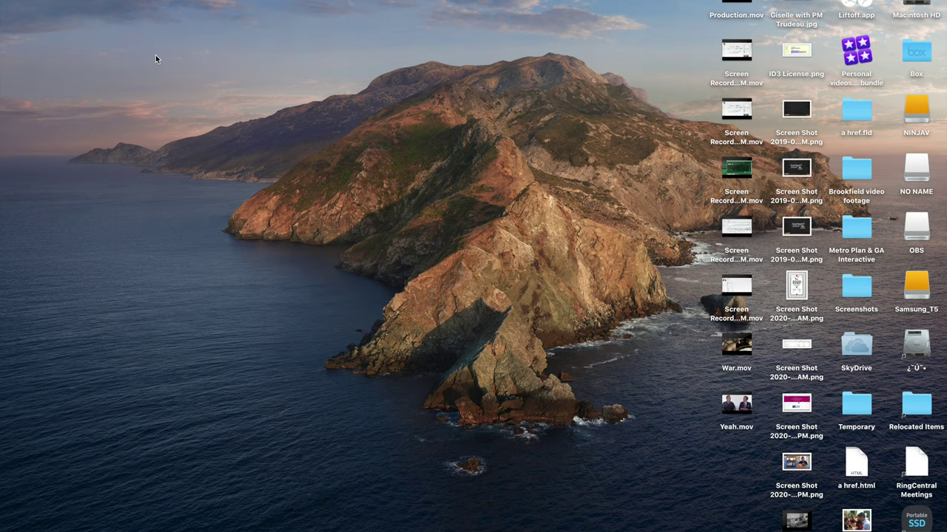
Step: Open Repurpose Audio only from Next Level Video Marketing > Repurposing Video in Audacity
{"action": "key", "text": "super+o"}
{"action": "scroll", "coordinate": [282, 266], "scroll_direction": "down", "scroll_amount": 5}
{"action": "scroll", "coordinate": [282, 266], "scroll_direction": "up", "scroll_amount": 2}
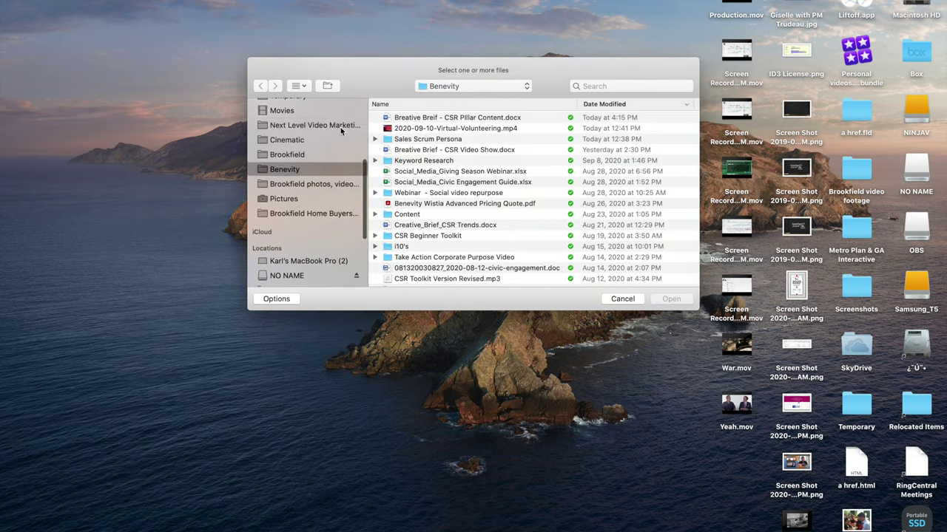
{"action": "left_click", "coordinate": [296, 123]}
{"action": "double_click", "coordinate": [436, 119]}
{"action": "left_click", "coordinate": [458, 117]}
{"action": "left_click", "coordinate": [671, 299]}
{"action": "left_click", "coordinate": [286, 228]}
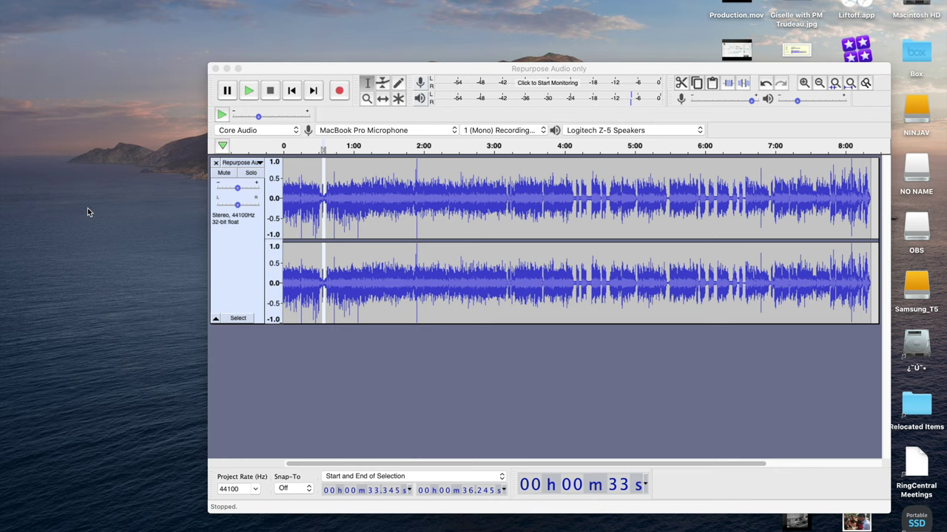
Step: Copy all of the Podcast Intro audio and paste it at the very start of the main track
{"action": "key", "text": "super+Tab"}
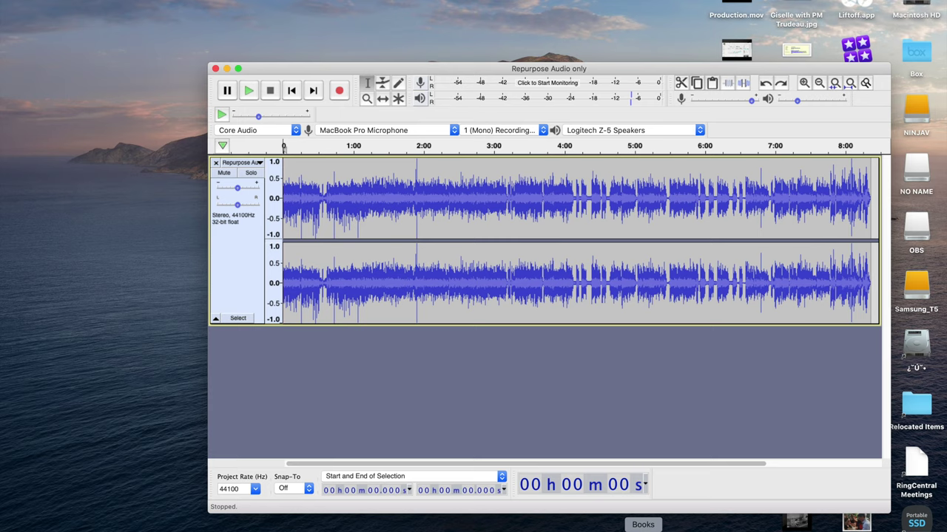
{"action": "left_click", "coordinate": [118, 23]}
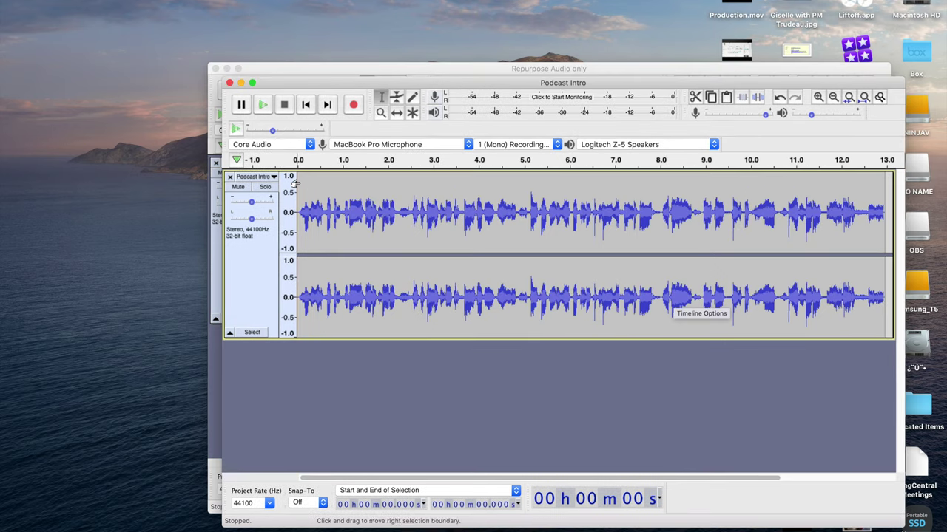
{"action": "left_click", "coordinate": [299, 183]}
{"action": "left_click_drag", "start_coordinate": [371, 98], "coordinate": [595, 227]}
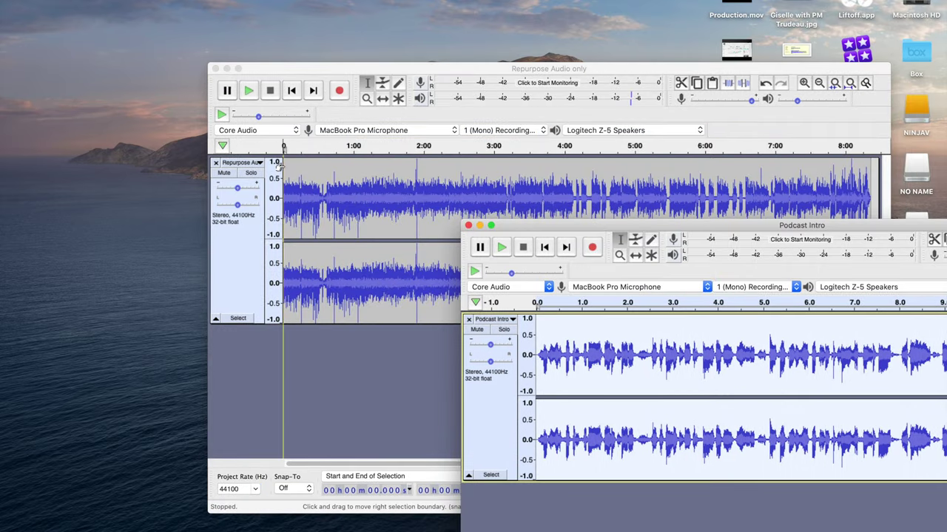
{"action": "left_click", "coordinate": [285, 166]}
{"action": "key", "text": "Home"}
{"action": "key", "text": "super+v"}
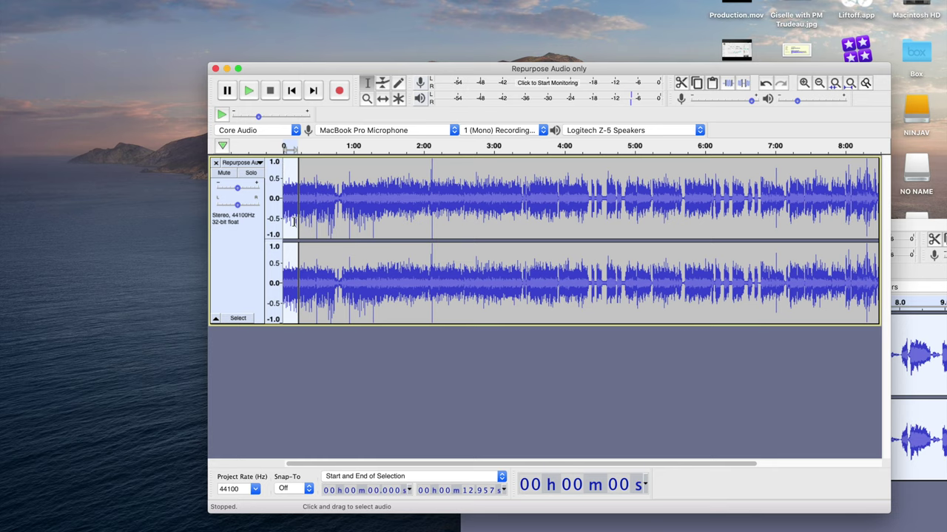
{"action": "scroll", "coordinate": [294, 221], "scroll_direction": "right", "scroll_amount": 5}
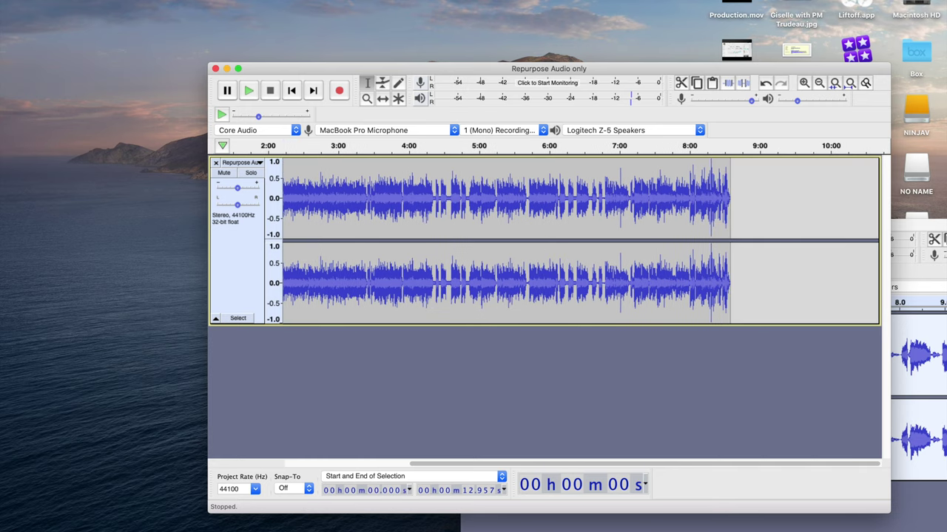
Step: Open the Podcast outro file and set the edit point at the main track's waveform end
{"action": "left_click", "coordinate": [87, 0]}
{"action": "left_click", "coordinate": [89, 2]}
{"action": "left_click", "coordinate": [442, 120]}
{"action": "left_click", "coordinate": [673, 298]}
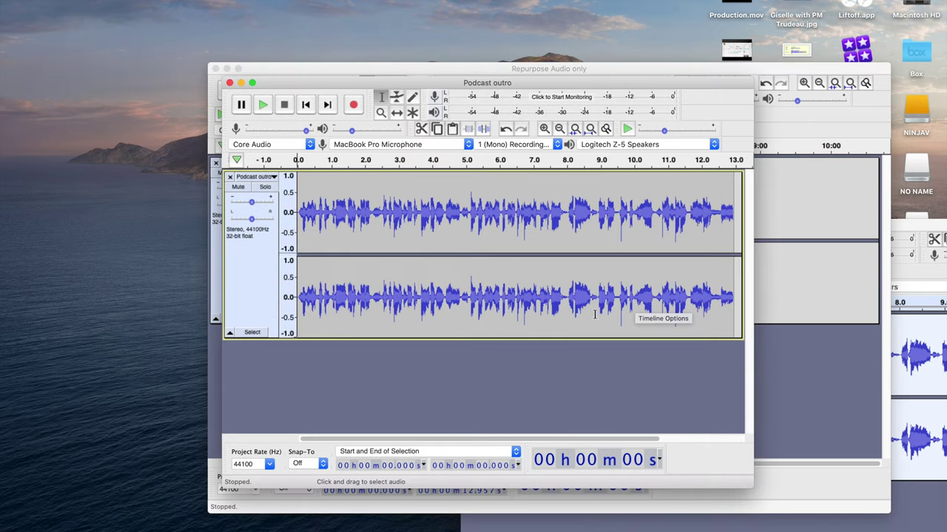
{"action": "left_click", "coordinate": [797, 300]}
{"action": "left_click", "coordinate": [729, 207]}
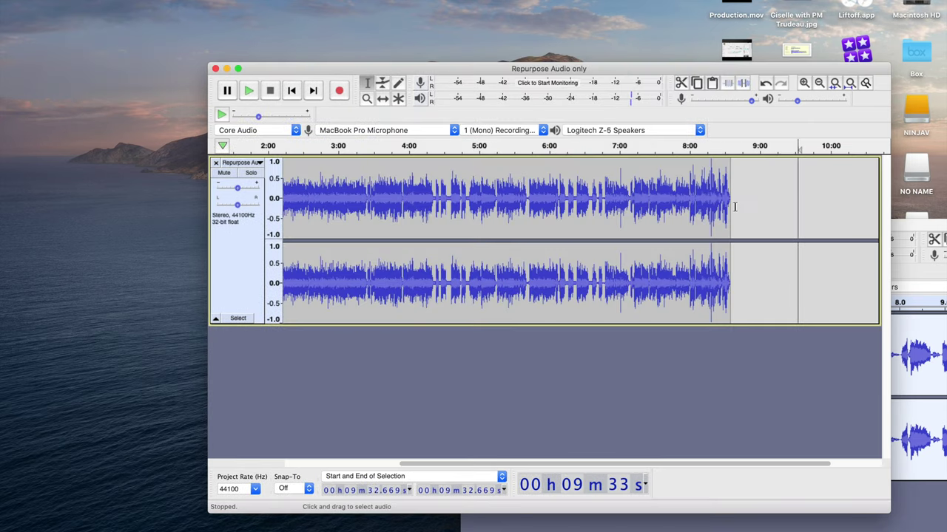
{"action": "left_click", "coordinate": [732, 208]}
{"action": "left_click_drag", "start_coordinate": [730, 208], "coordinate": [746, 207]}
{"action": "scroll", "coordinate": [403, 222], "scroll_direction": "left", "scroll_amount": 5}
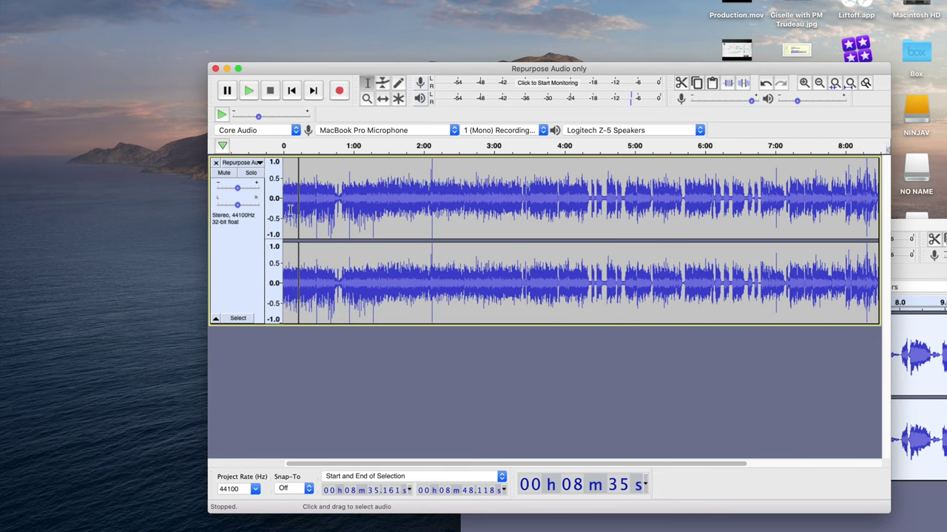
{"action": "scroll", "coordinate": [521, 232], "scroll_direction": "right", "scroll_amount": 5}
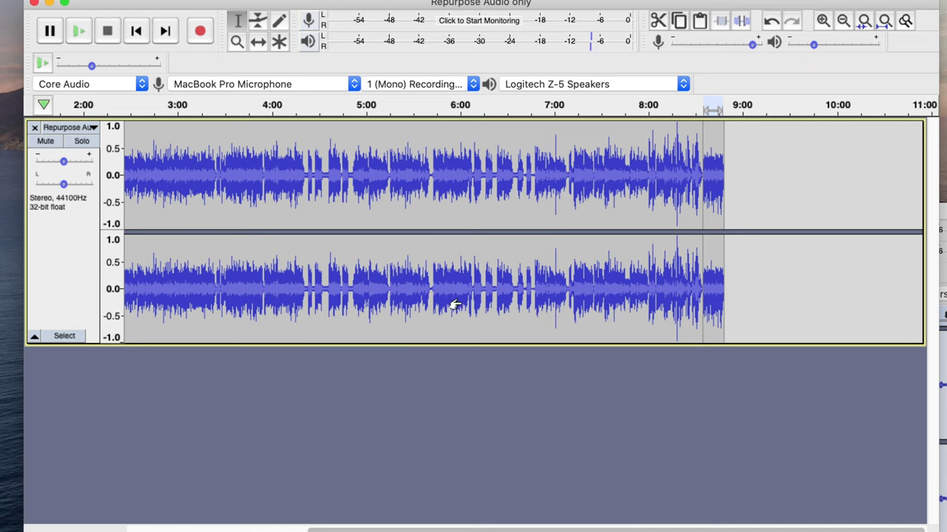
Step: Select the whole podcast clip and run Compressor with a -19 dB threshold and 3:1 ratio
{"action": "double_click", "coordinate": [534, 294]}
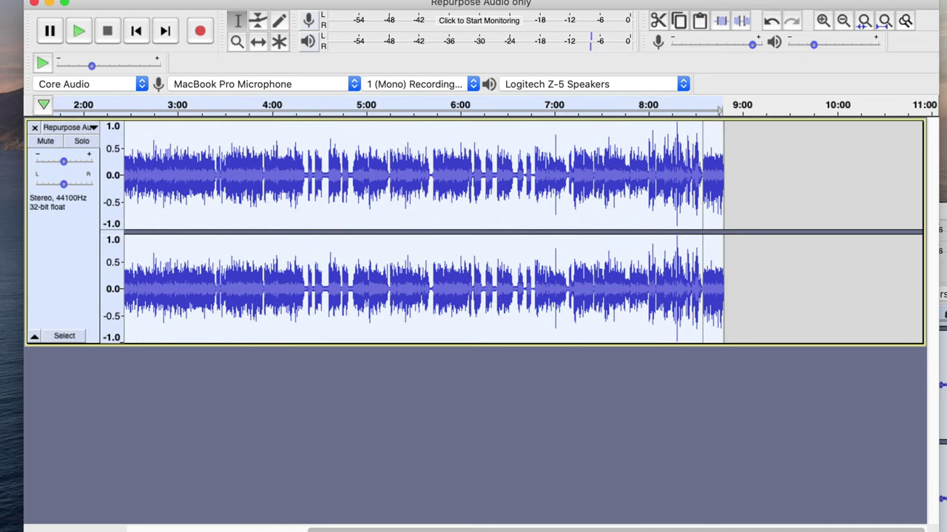
{"action": "left_click", "coordinate": [170, 0]}
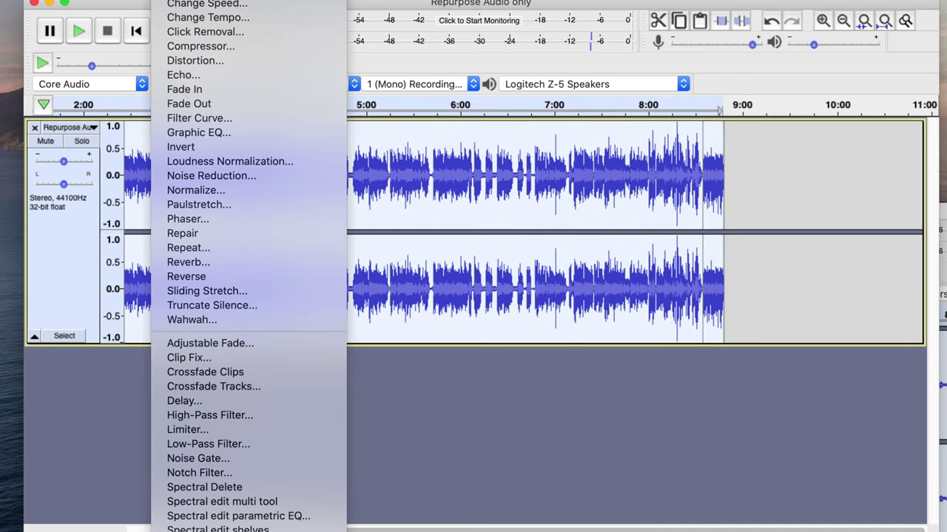
{"action": "left_click", "coordinate": [226, 41]}
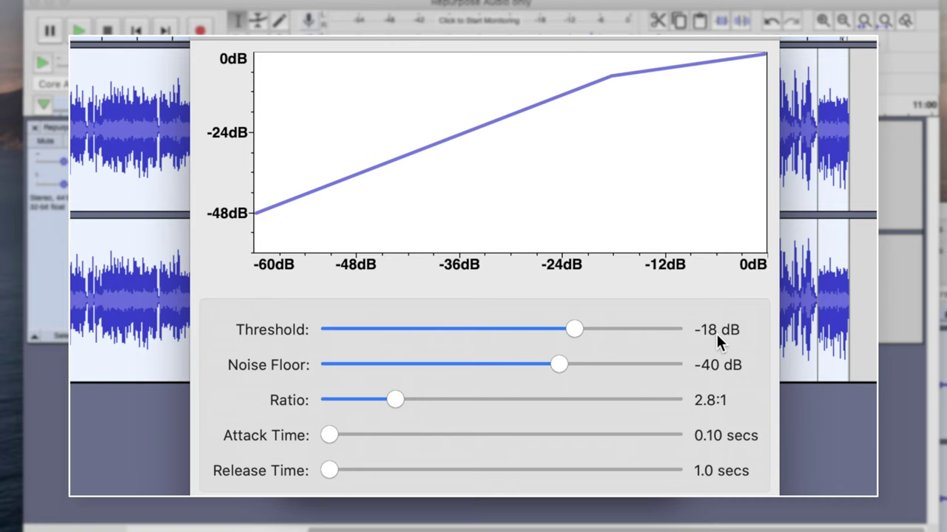
{"action": "key", "text": "Left"}
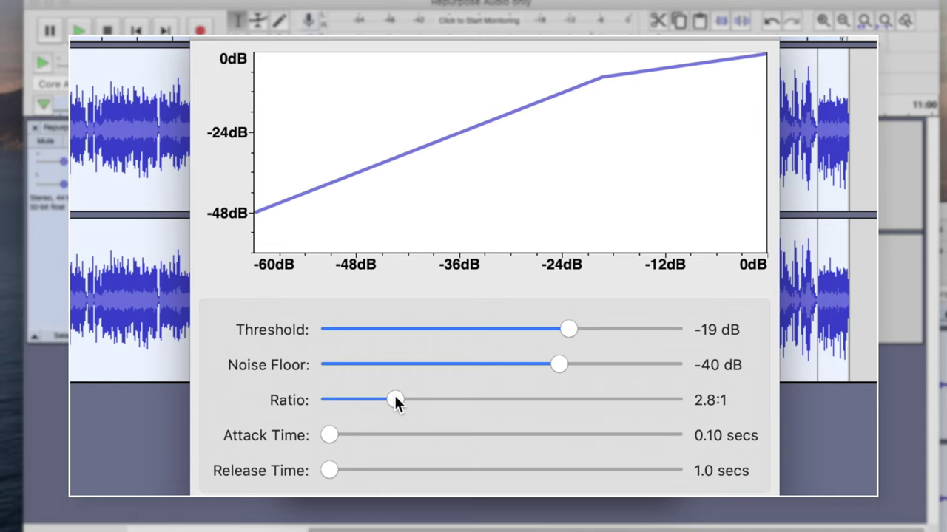
{"action": "left_click_drag", "start_coordinate": [396, 400], "coordinate": [408, 400]}
{"action": "key", "text": "Return"}
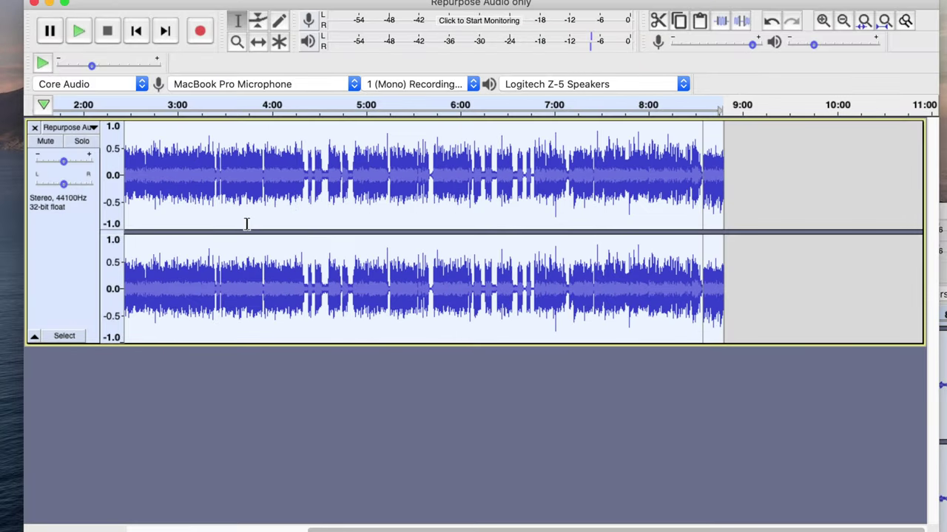
Step: Select the silent stretch at 6:34–6:35, capture it as the noise profile, and reduce its noise
{"action": "left_click", "coordinate": [223, 222]}
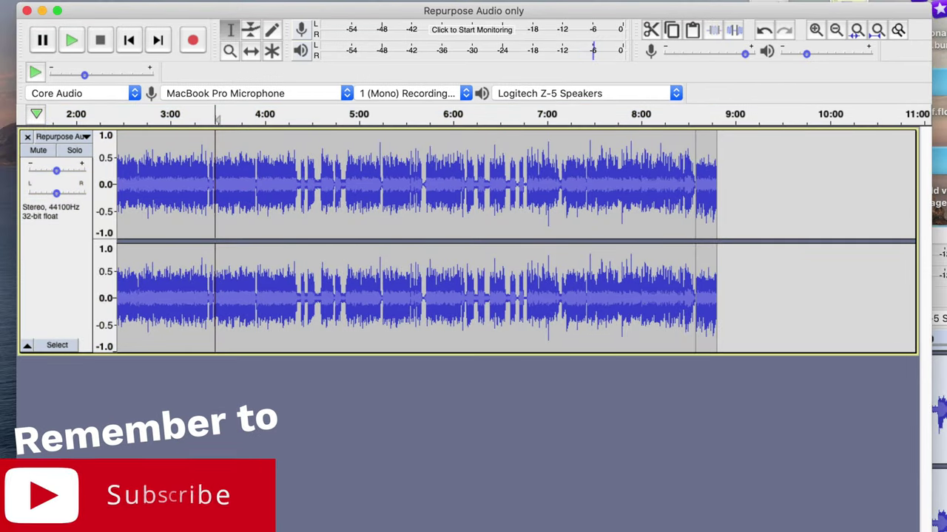
{"action": "key", "text": "super+1"}
{"action": "key", "text": "super+1"}
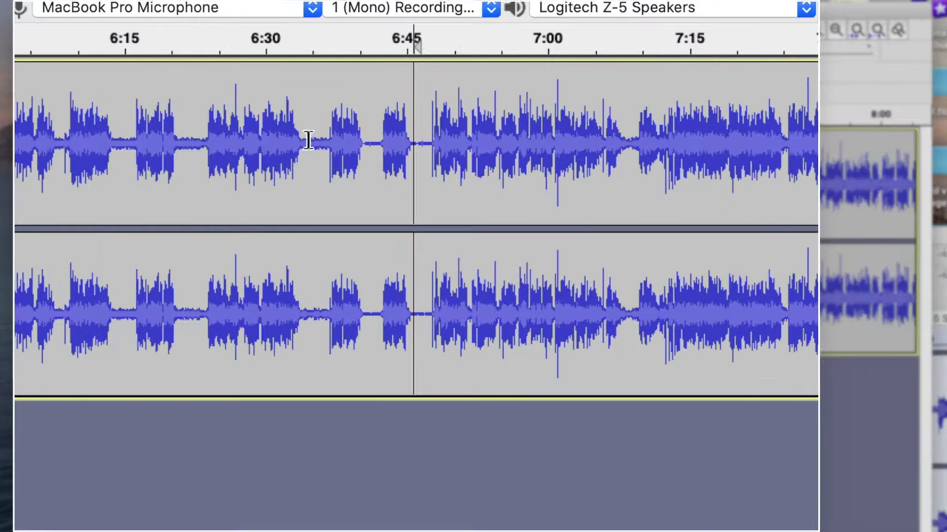
{"action": "left_click", "coordinate": [342, 182]}
{"action": "left_click_drag", "start_coordinate": [304, 138], "coordinate": [326, 142]}
{"action": "left_click", "coordinate": [103, 0]}
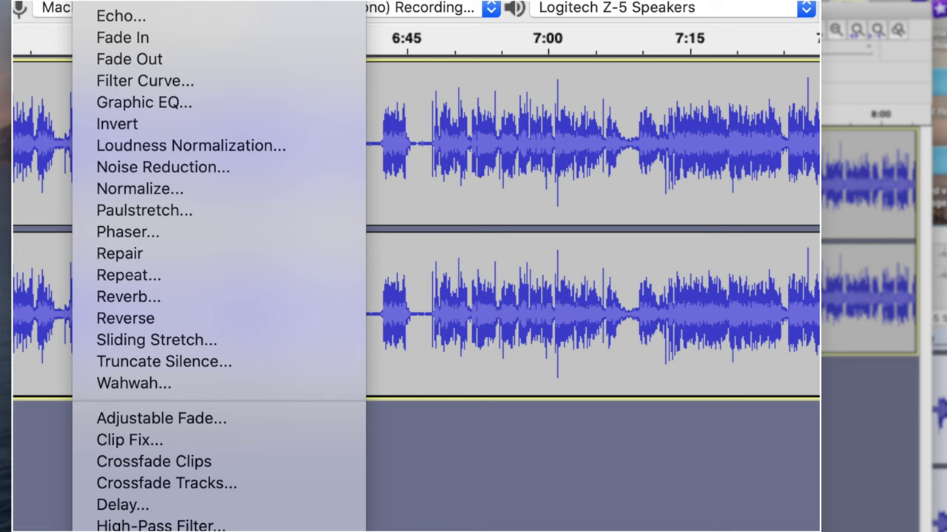
{"action": "left_click", "coordinate": [151, 171]}
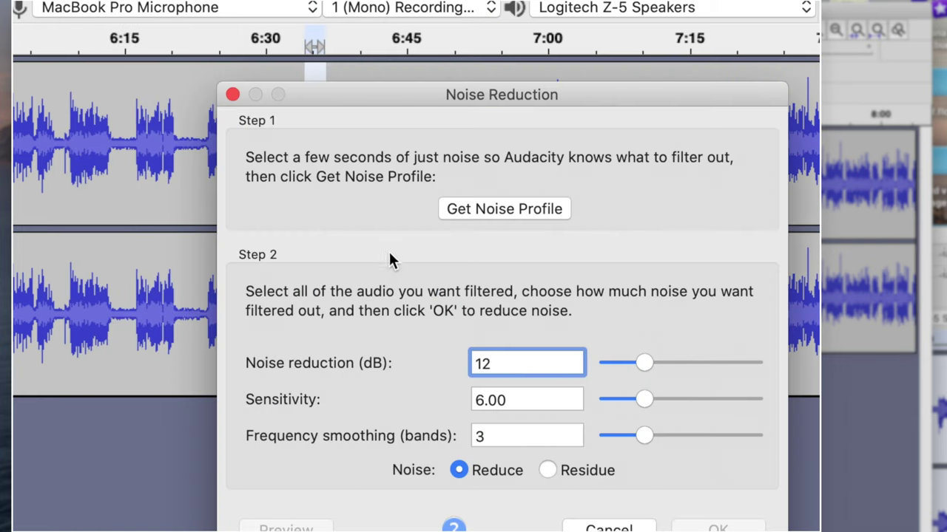
{"action": "left_click", "coordinate": [478, 207]}
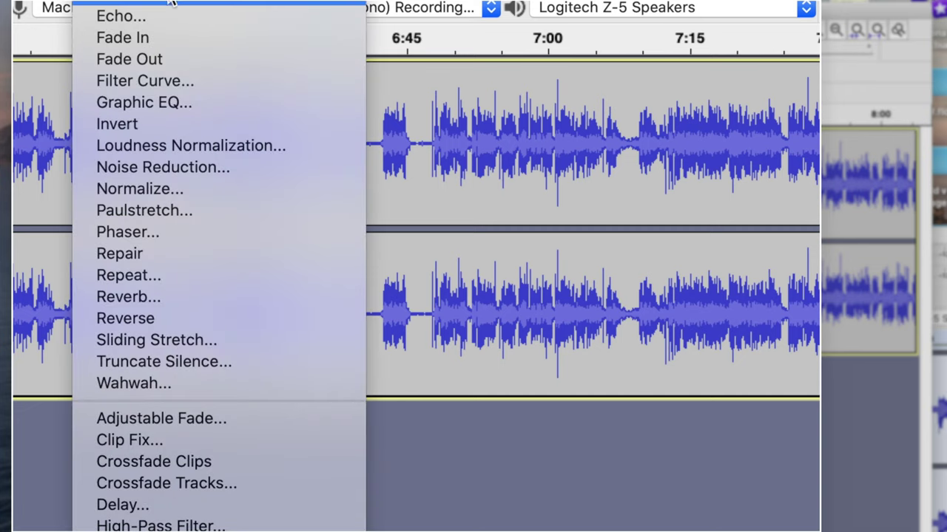
{"action": "left_click", "coordinate": [182, 170]}
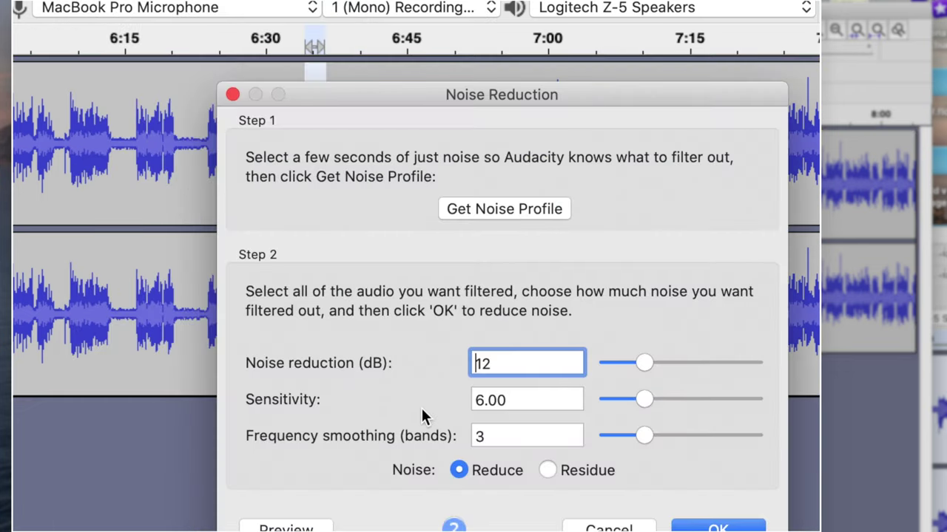
{"action": "left_click", "coordinate": [692, 522]}
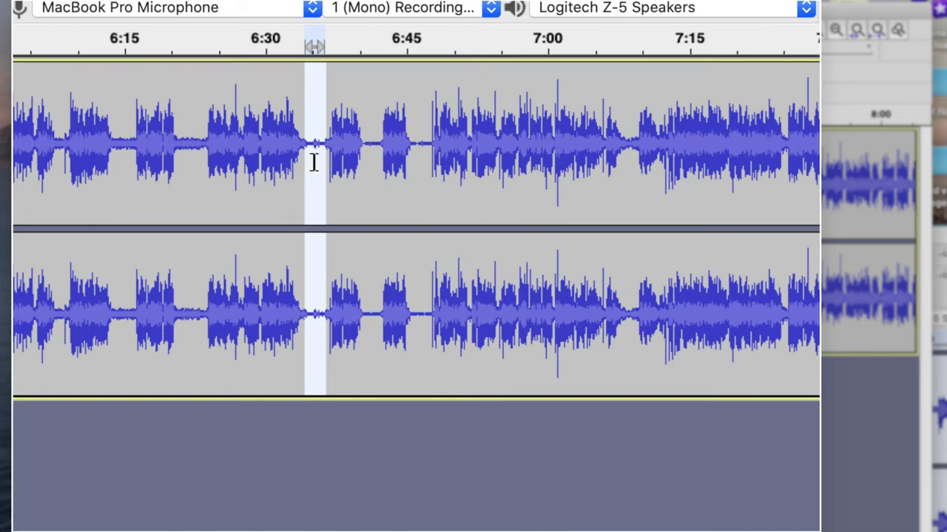
Step: Select the whole track and apply Noise Reduction at 12 dB, sensitivity 6.00, 3 smoothing bands
{"action": "left_click", "coordinate": [303, 134]}
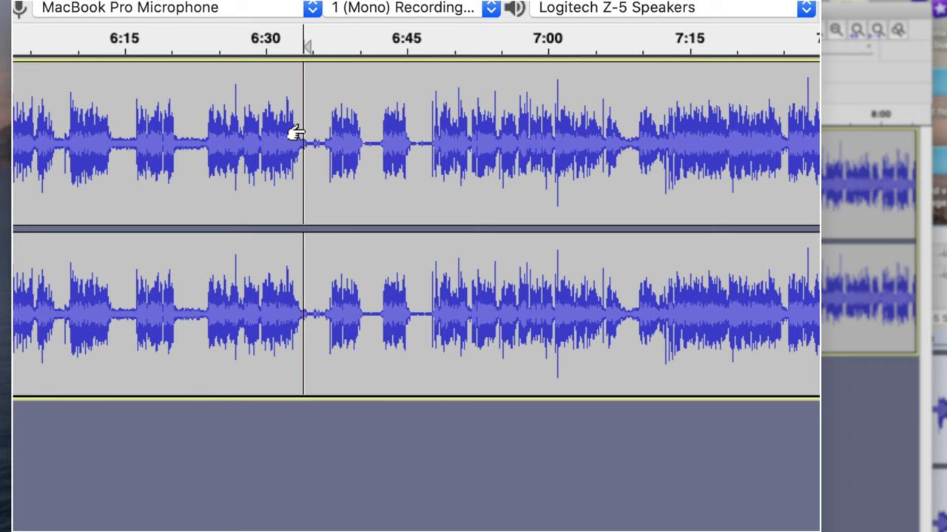
{"action": "left_click", "coordinate": [302, 163]}
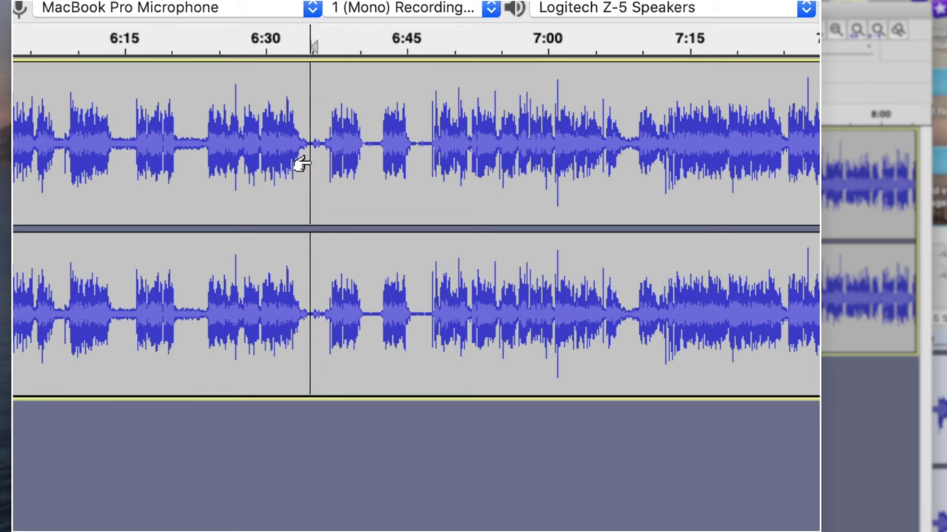
{"action": "key", "text": "super+a"}
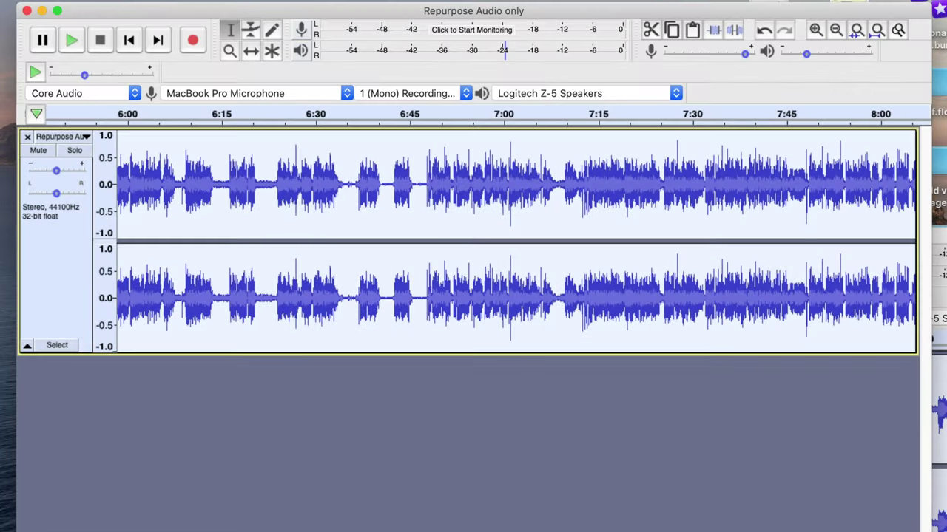
{"action": "left_click", "coordinate": [211, 0]}
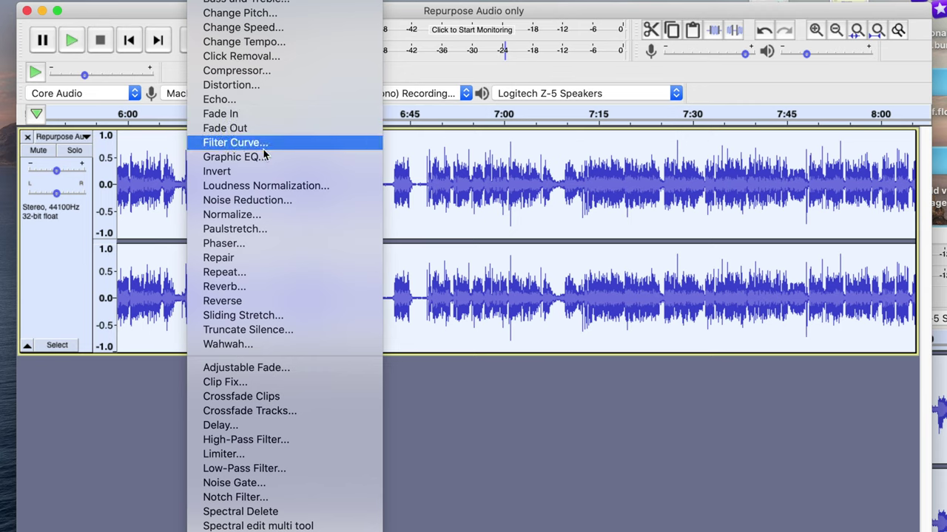
{"action": "left_click", "coordinate": [262, 200]}
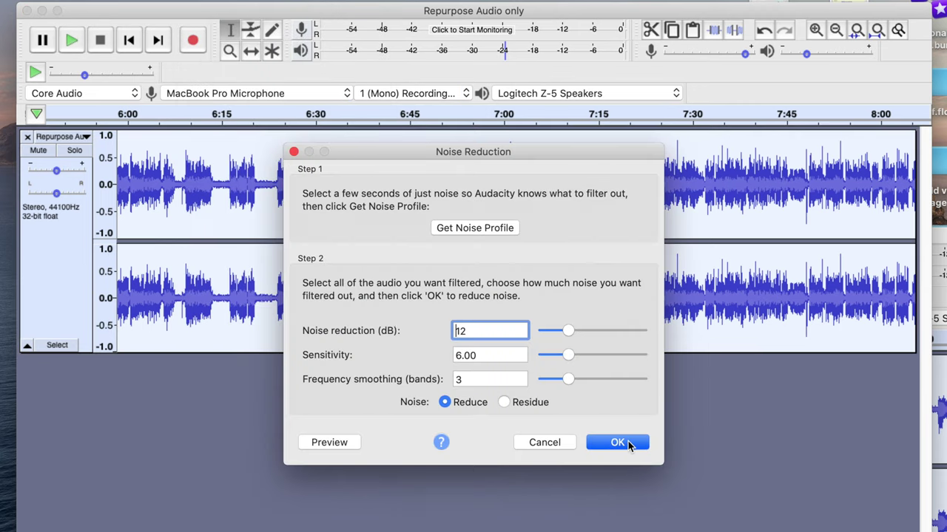
{"action": "left_click", "coordinate": [617, 443]}
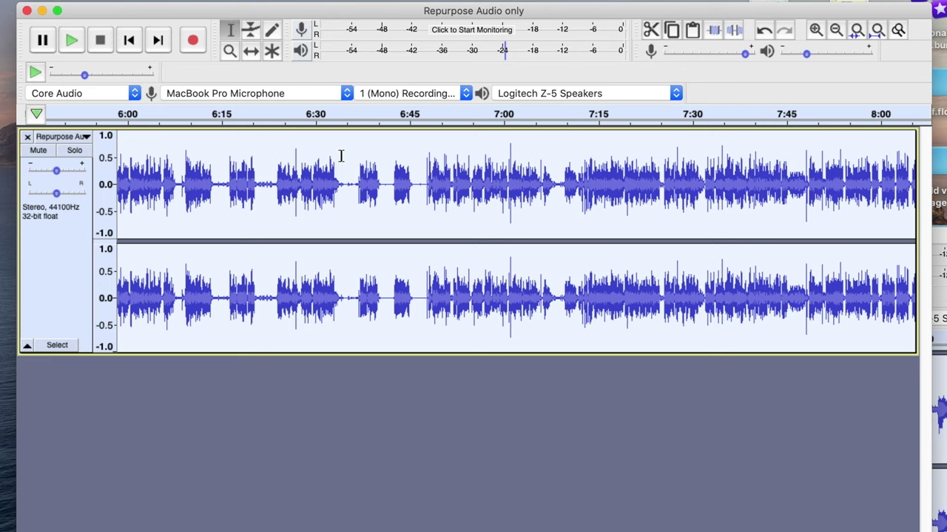
{"action": "left_click", "coordinate": [255, 167]}
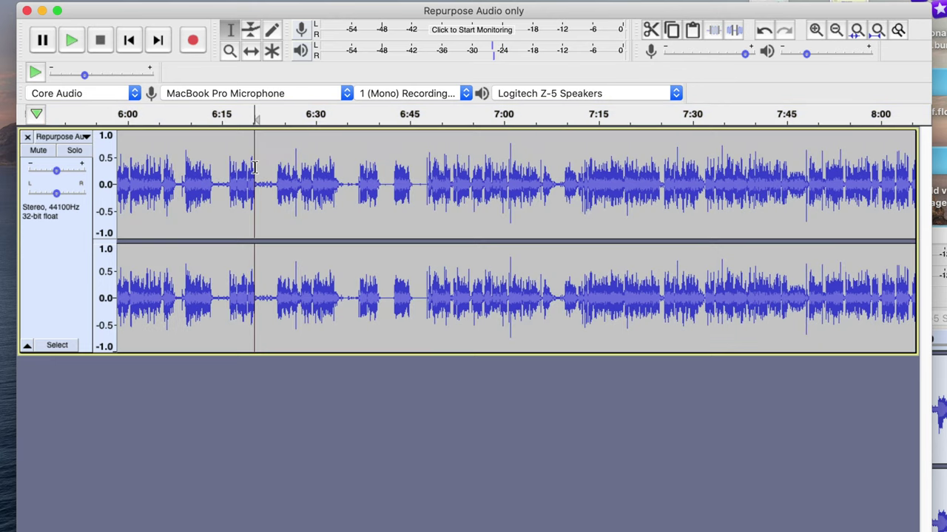
{"action": "left_click", "coordinate": [345, 169]}
{"action": "key", "text": "space"}
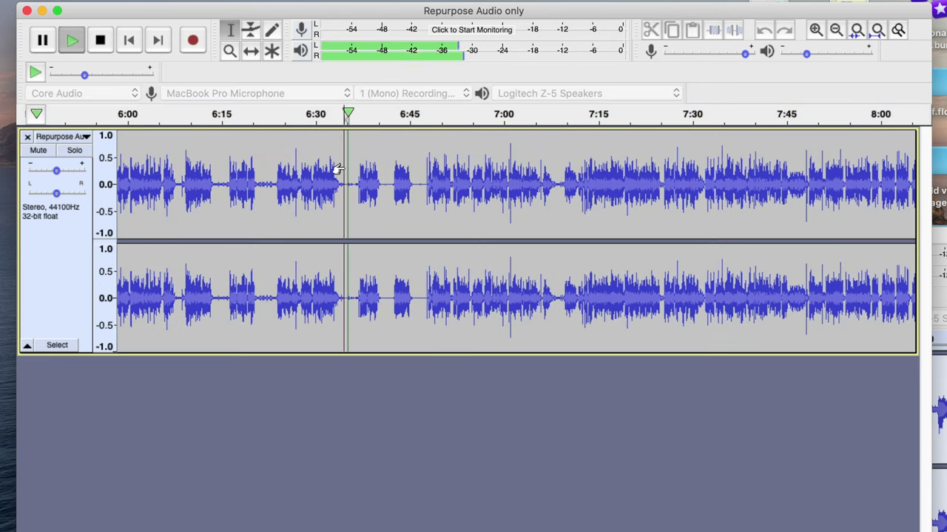
{"action": "key", "text": "space"}
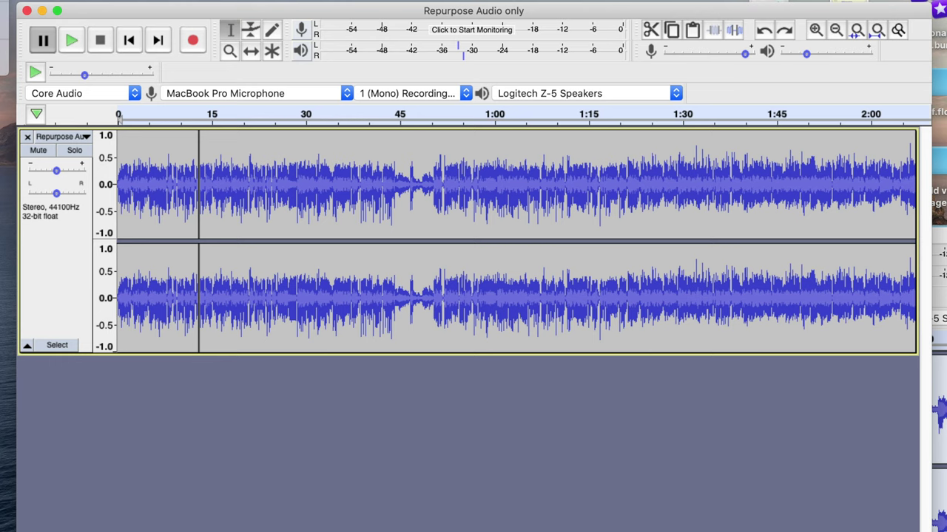
Step: Export the track as MP3 'Repurpose Audio Podcast' into Repurposing Video, accepting the metadata tags
{"action": "left_click", "coordinate": [70, 12]}
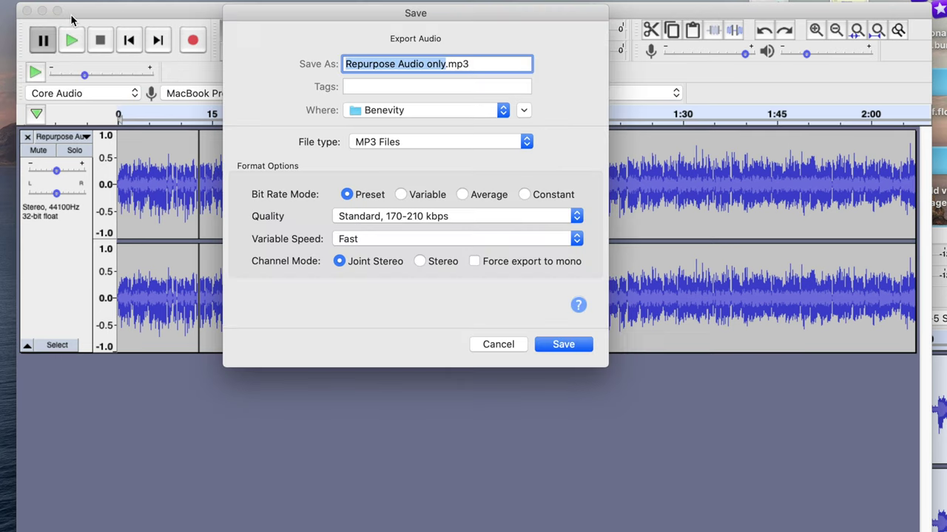
{"action": "key", "text": "super+a"}
{"action": "left_click", "coordinate": [470, 112]}
{"action": "left_click", "coordinate": [414, 482]}
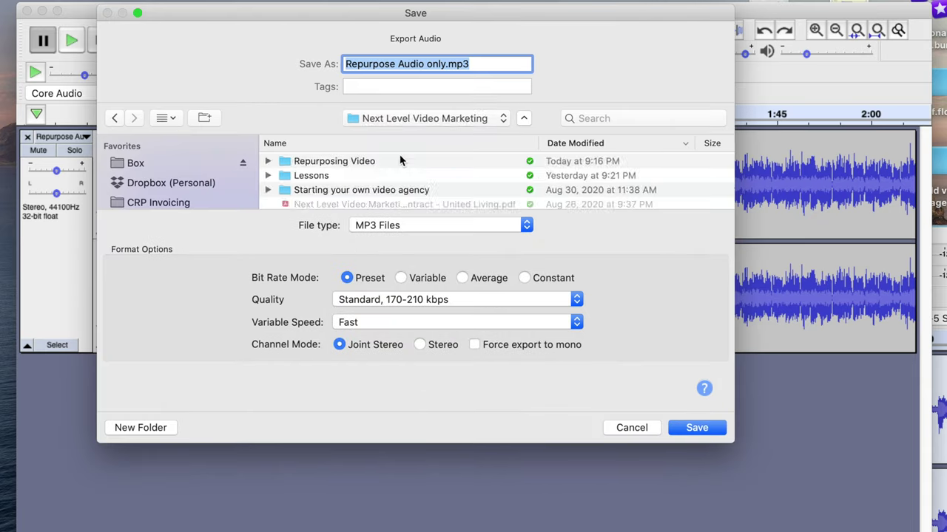
{"action": "double_click", "coordinate": [399, 160]}
{"action": "left_click", "coordinate": [444, 64]}
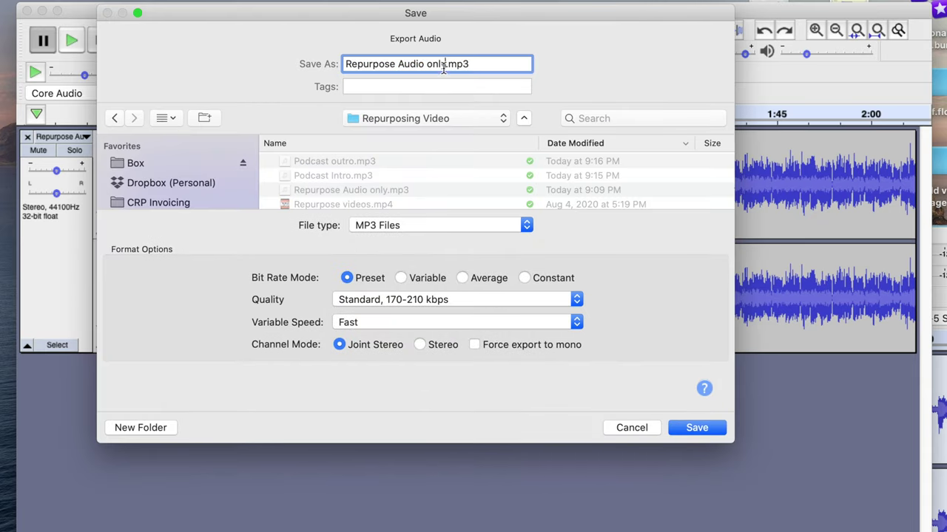
{"action": "double_click", "coordinate": [443, 65]}
{"action": "key", "text": "BackSpace"}
{"action": "type", "text": "Podcast"}
{"action": "left_click", "coordinate": [684, 431]}
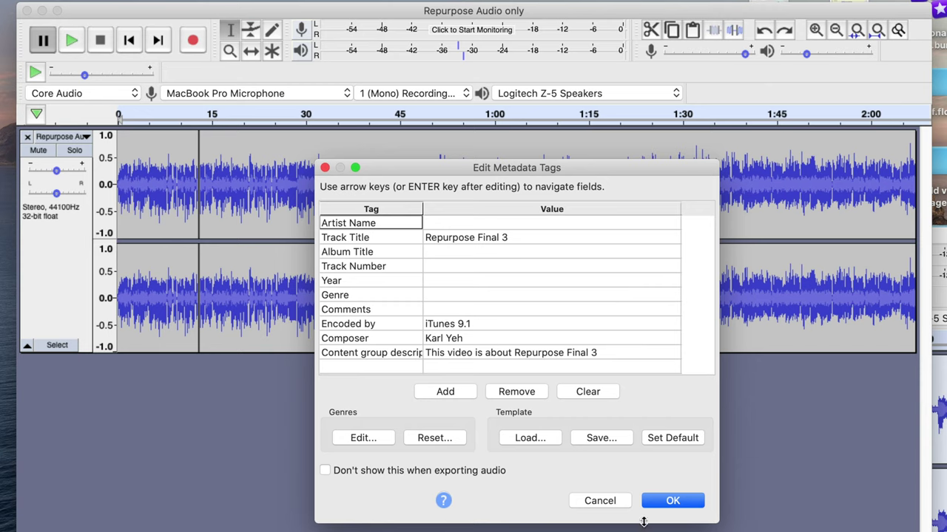
{"action": "left_click", "coordinate": [673, 501]}
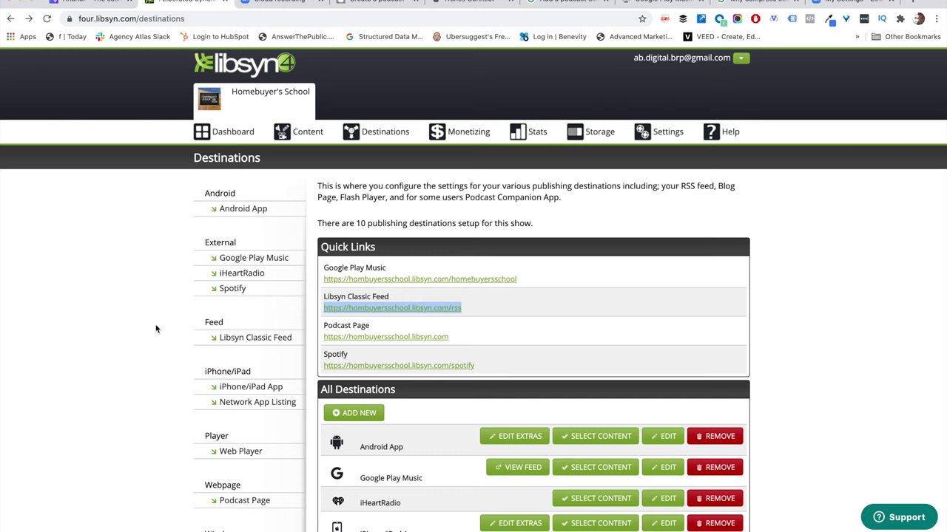
{"action": "left_click", "coordinate": [96, 5]}
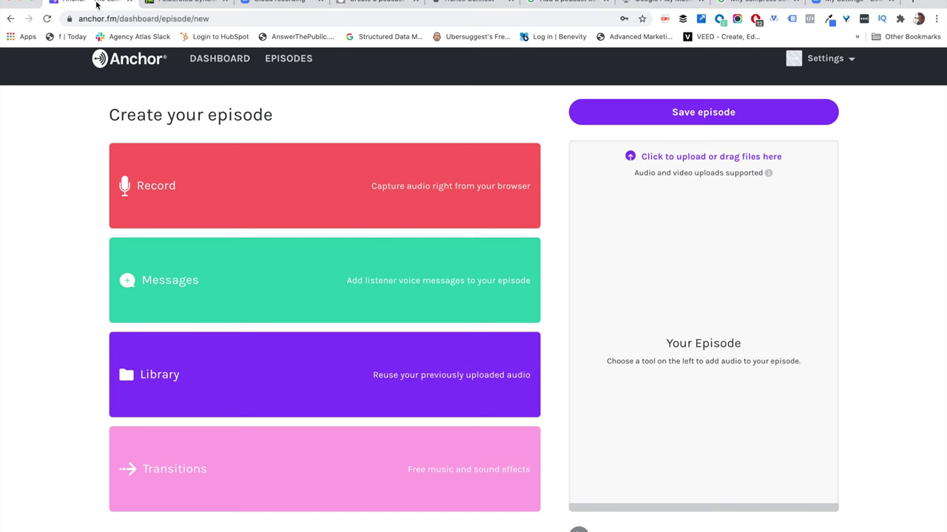
{"action": "left_click", "coordinate": [182, 3]}
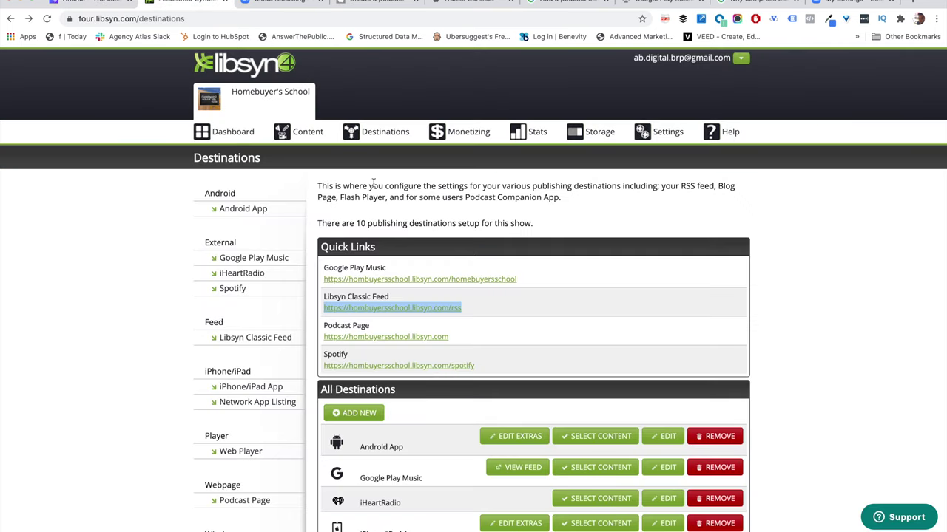
{"action": "left_click", "coordinate": [470, 312]}
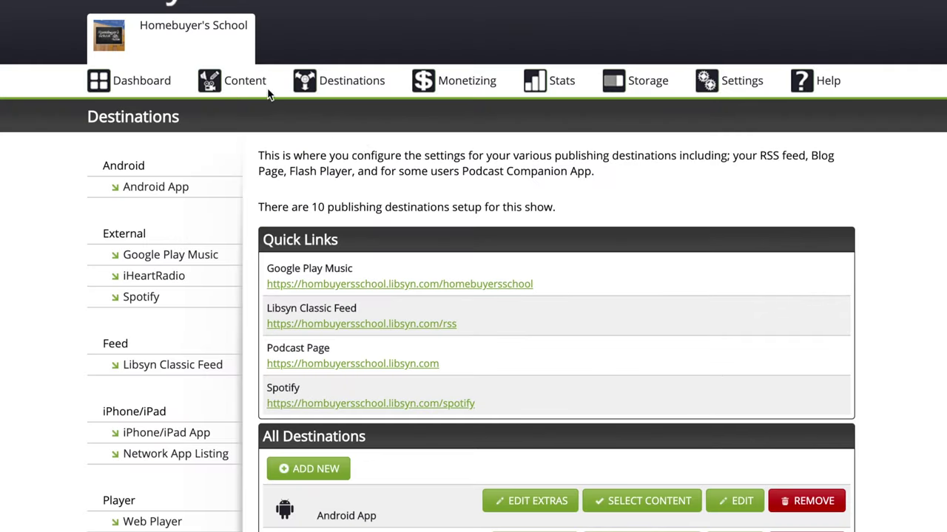
Step: Start a new Libsyn episode and look through its details, artwork and scheduling sections
{"action": "mouse_move", "coordinate": [261, 88]}
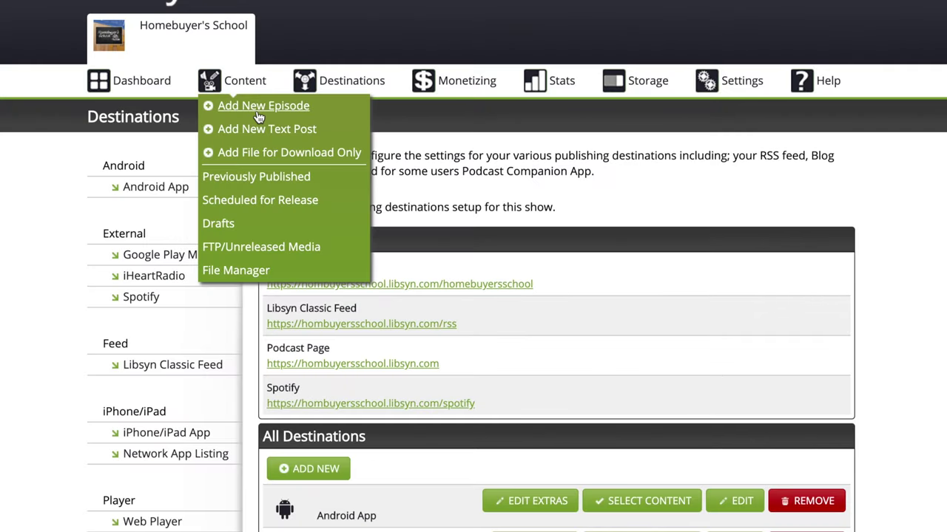
{"action": "left_click", "coordinate": [258, 115]}
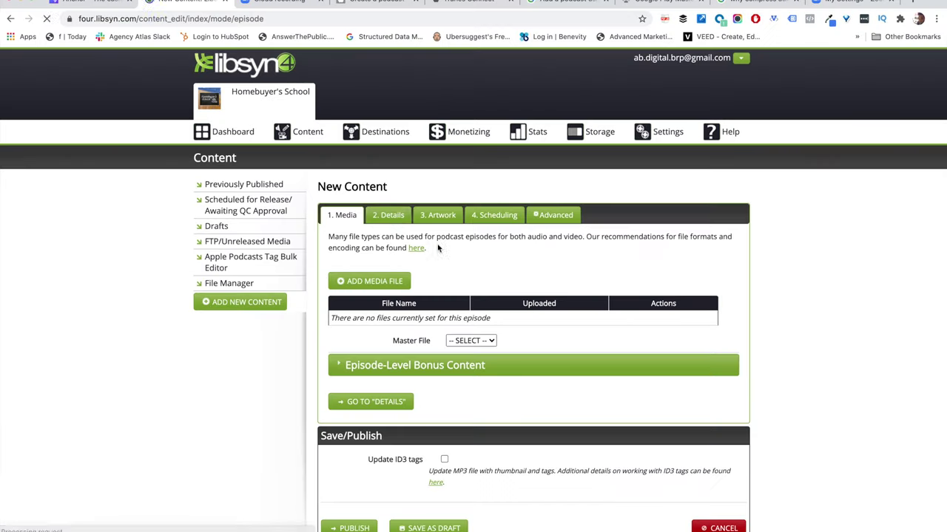
{"action": "left_click", "coordinate": [393, 217]}
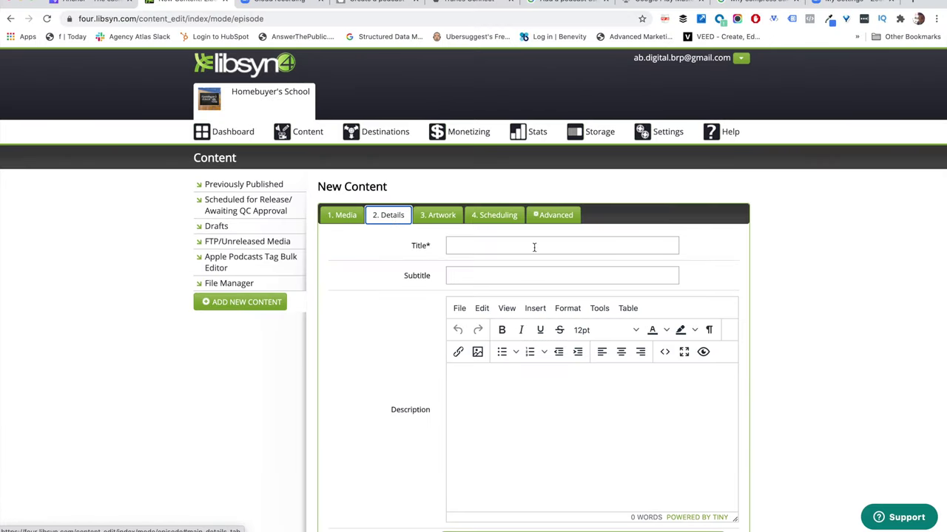
{"action": "scroll", "coordinate": [501, 412], "scroll_direction": "down", "scroll_amount": 5}
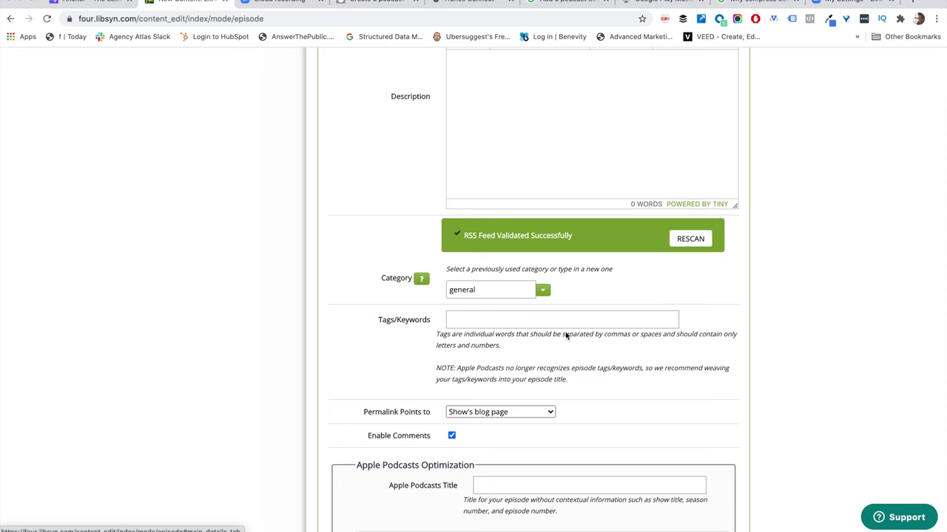
{"action": "scroll", "coordinate": [591, 313], "scroll_direction": "down", "scroll_amount": 3}
{"action": "scroll", "coordinate": [380, 389], "scroll_direction": "up", "scroll_amount": 10}
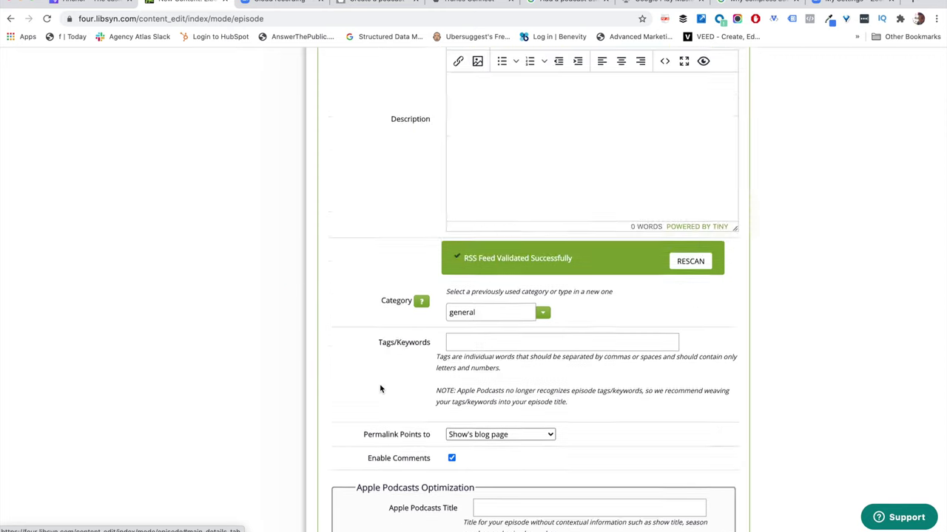
{"action": "left_click", "coordinate": [438, 215]}
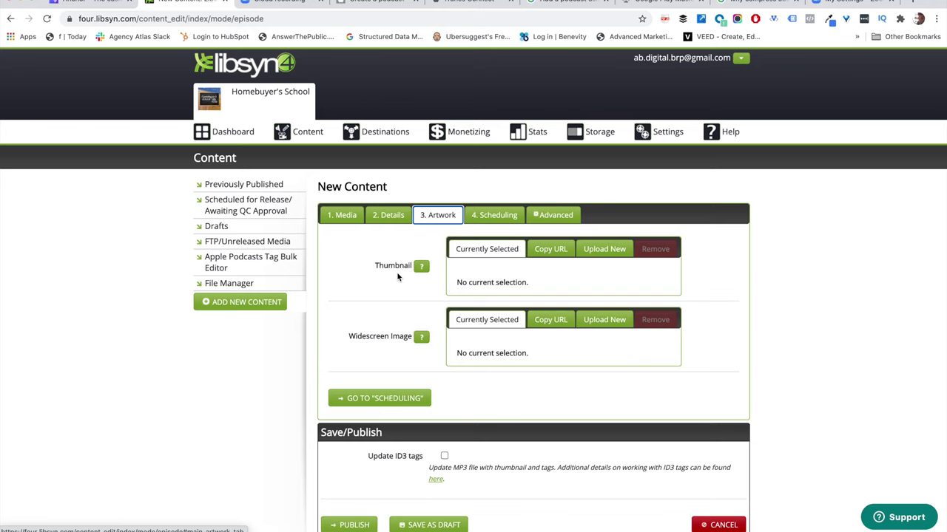
{"action": "left_click", "coordinate": [503, 220]}
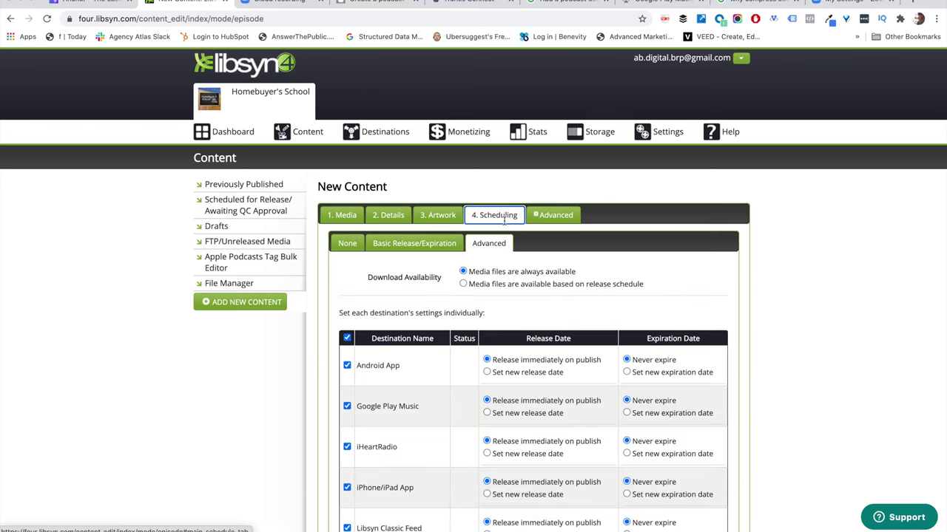
Step: Browse for Repurpose Audio Podcast.mp3 as the episode media, then cancel without uploading it
{"action": "left_click", "coordinate": [342, 216]}
{"action": "left_click", "coordinate": [375, 277]}
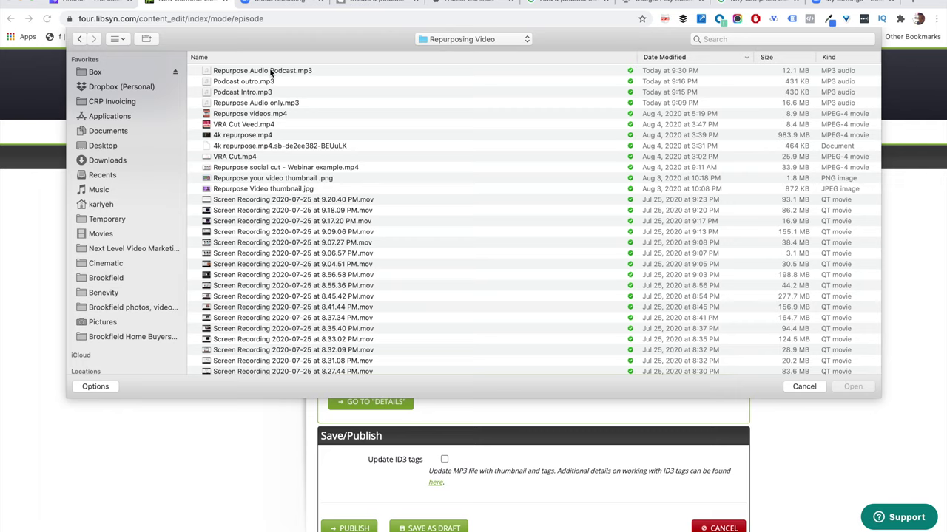
{"action": "left_click", "coordinate": [270, 72]}
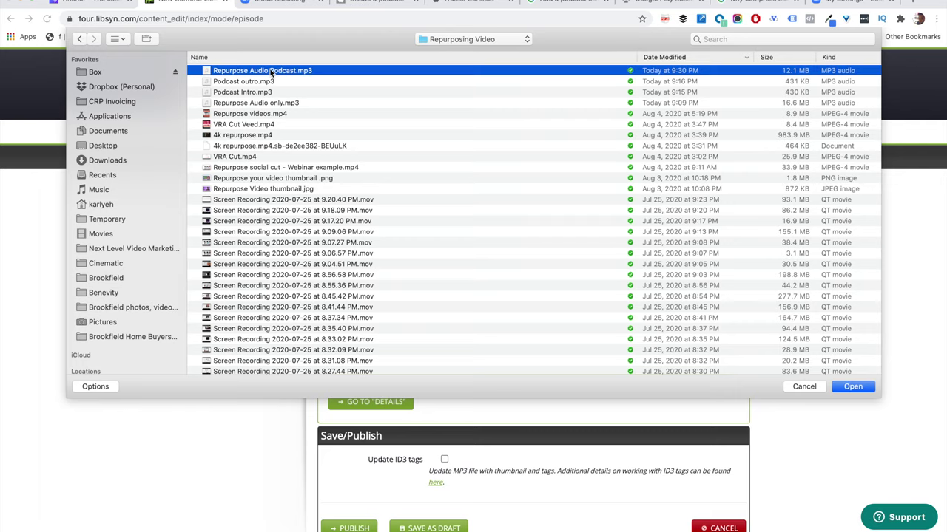
{"action": "left_click", "coordinate": [804, 386]}
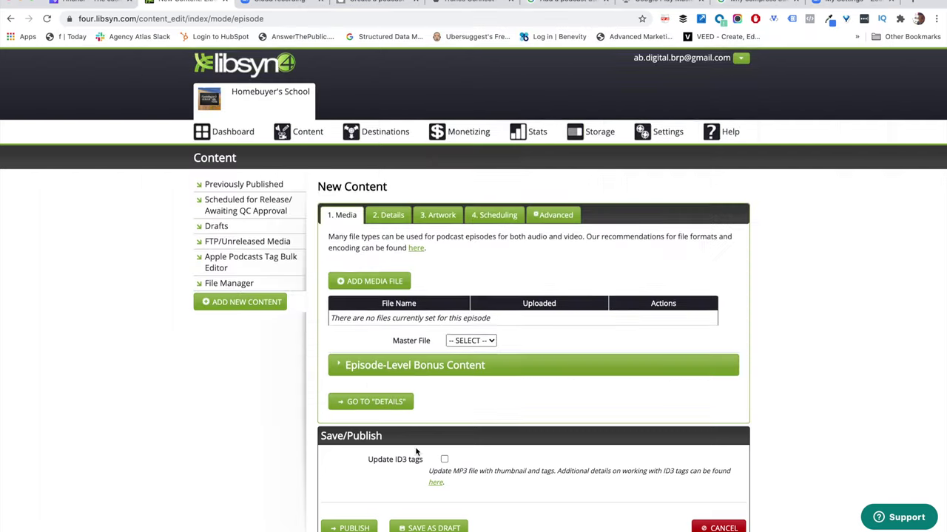
{"action": "scroll", "coordinate": [425, 481], "scroll_direction": "down", "scroll_amount": 3}
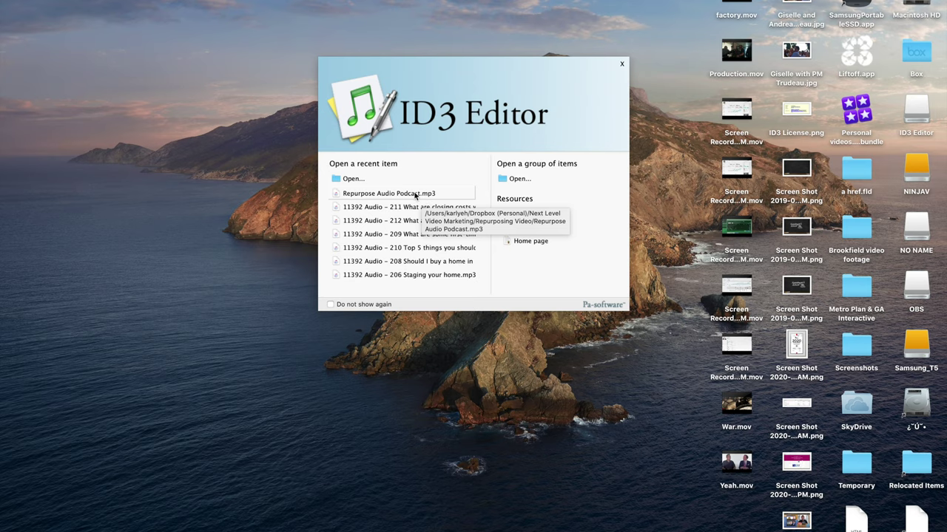
Step: Open Repurpose Audio Podcast.mp3 from the recent list and show its ID3 v2 Podcast fields
{"action": "double_click", "coordinate": [422, 195]}
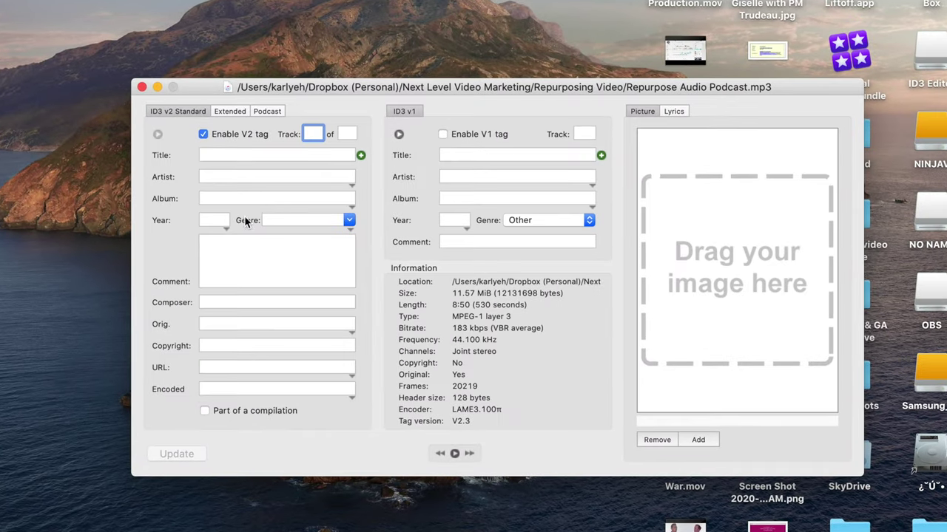
{"action": "left_click", "coordinate": [271, 112]}
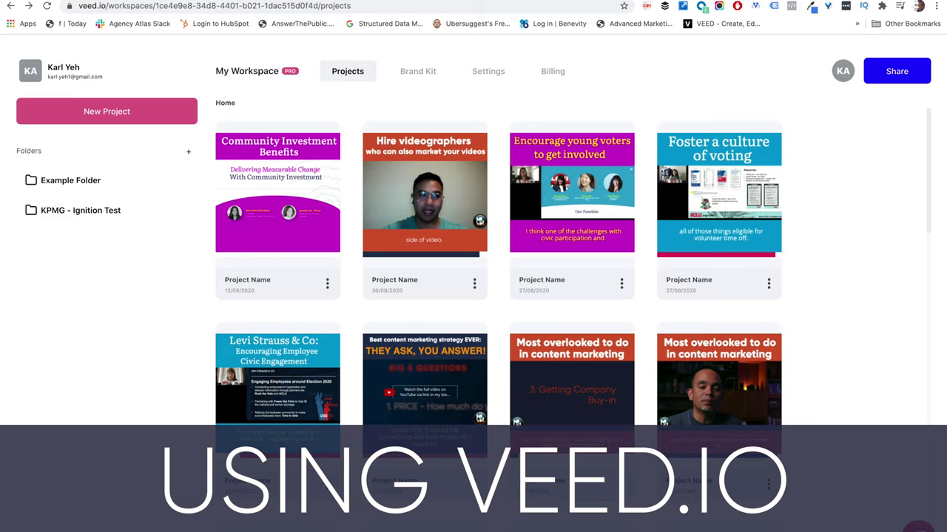
Step: Create a new VEED project and upload Repurpose Audio Podcast.mp3 as its audio
{"action": "left_click", "coordinate": [122, 115]}
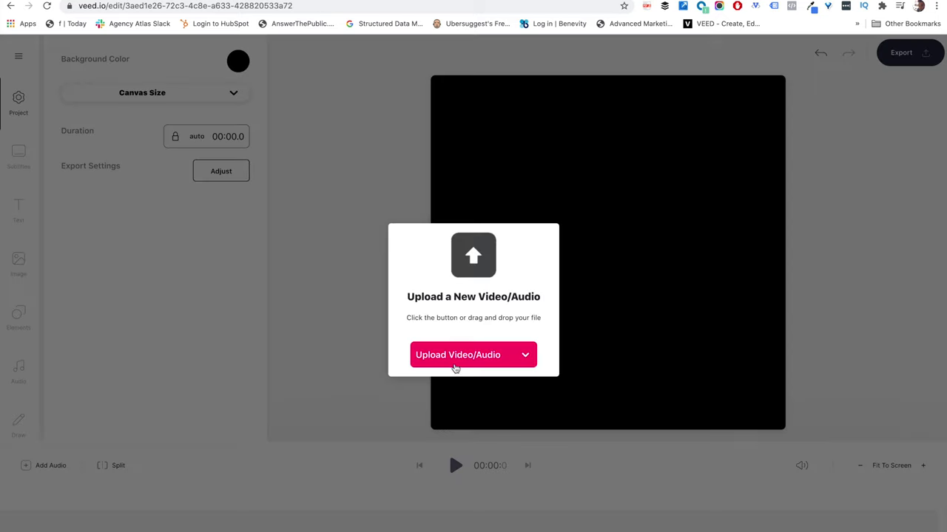
{"action": "left_click", "coordinate": [455, 355]}
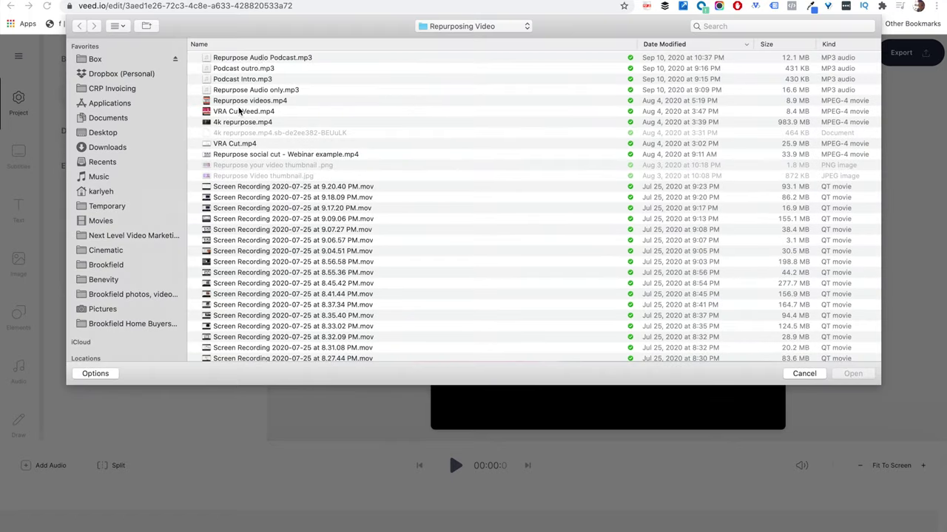
{"action": "left_click", "coordinate": [266, 58]}
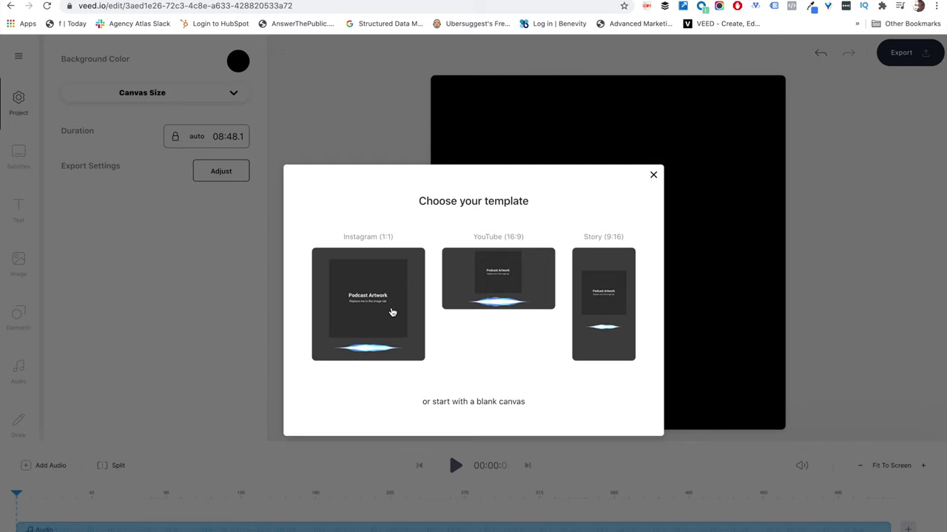
Step: Apply the Instagram 1:1 template and add the NLVM brand logo, enlarged and centred
{"action": "left_click", "coordinate": [393, 312]}
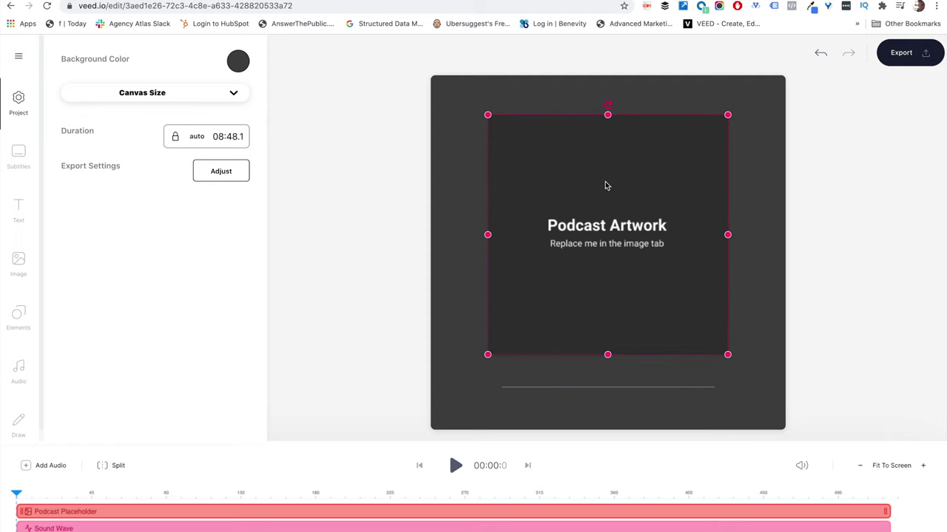
{"action": "left_click", "coordinate": [149, 64]}
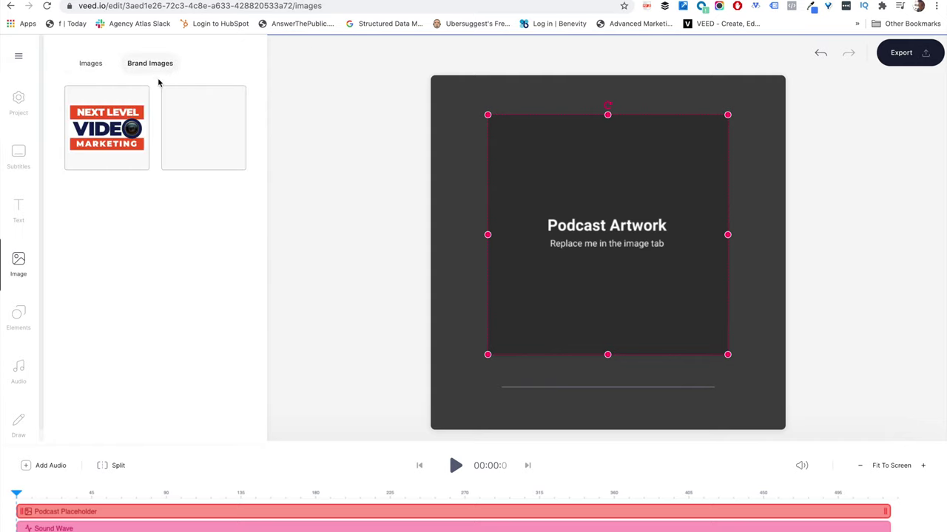
{"action": "left_click", "coordinate": [195, 147]}
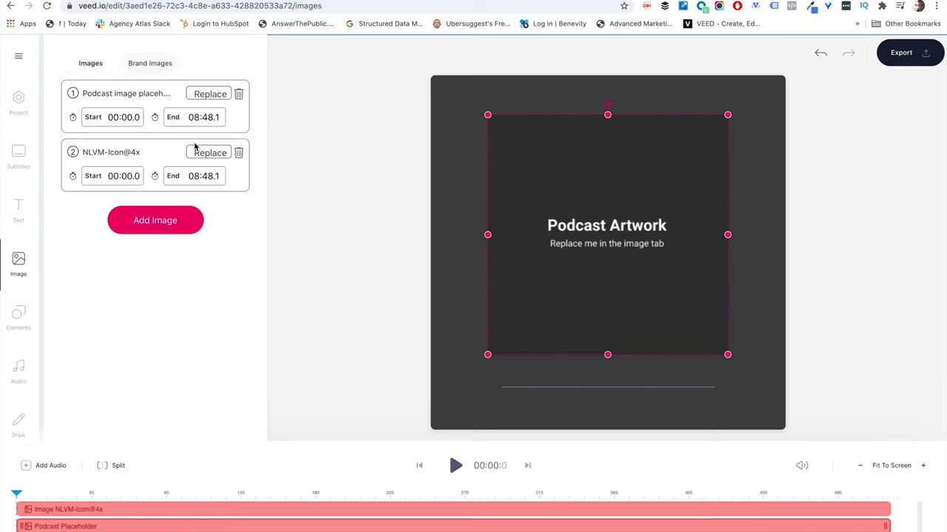
{"action": "left_click_drag", "start_coordinate": [524, 166], "coordinate": [500, 123]}
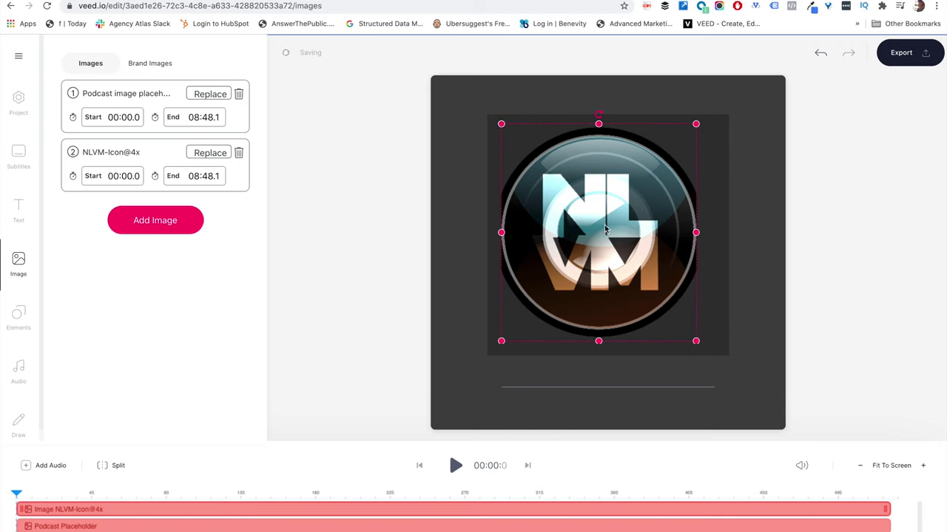
{"action": "left_click_drag", "start_coordinate": [604, 231], "coordinate": [614, 231]}
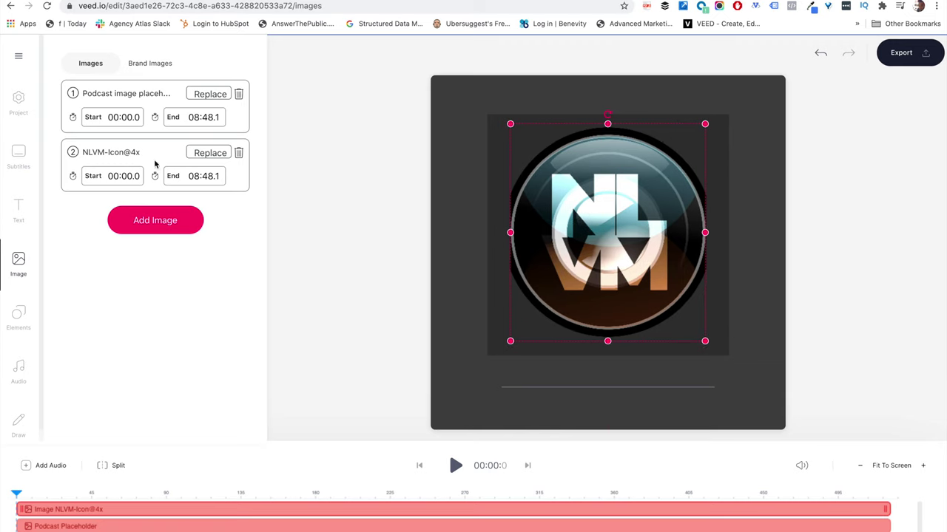
Step: Set the project background colour to magenta
{"action": "left_click", "coordinate": [18, 99]}
{"action": "left_click", "coordinate": [238, 61]}
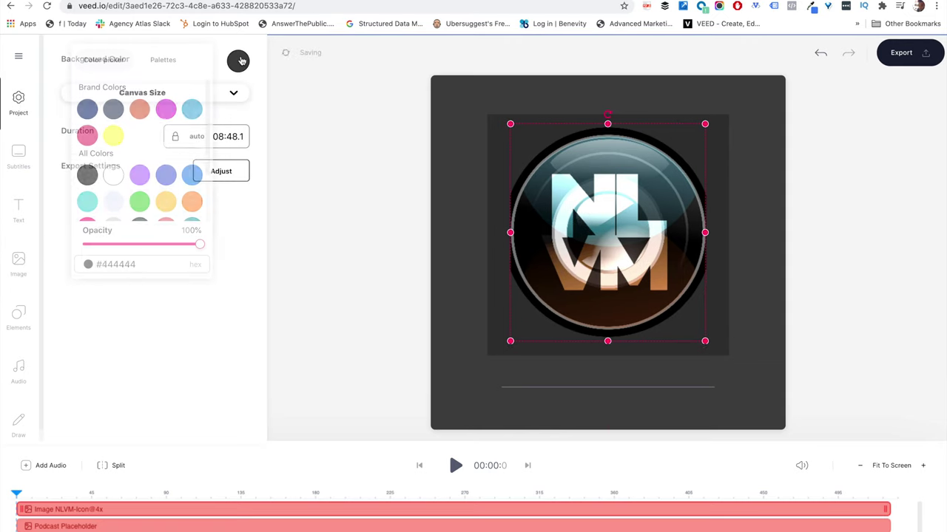
{"action": "left_click", "coordinate": [191, 113]}
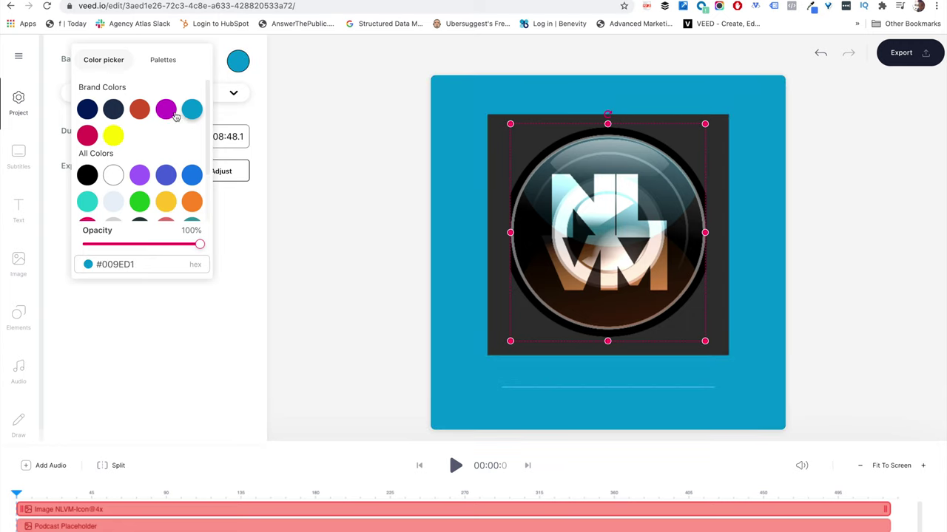
{"action": "left_click", "coordinate": [173, 115]}
{"action": "left_click", "coordinate": [304, 93]}
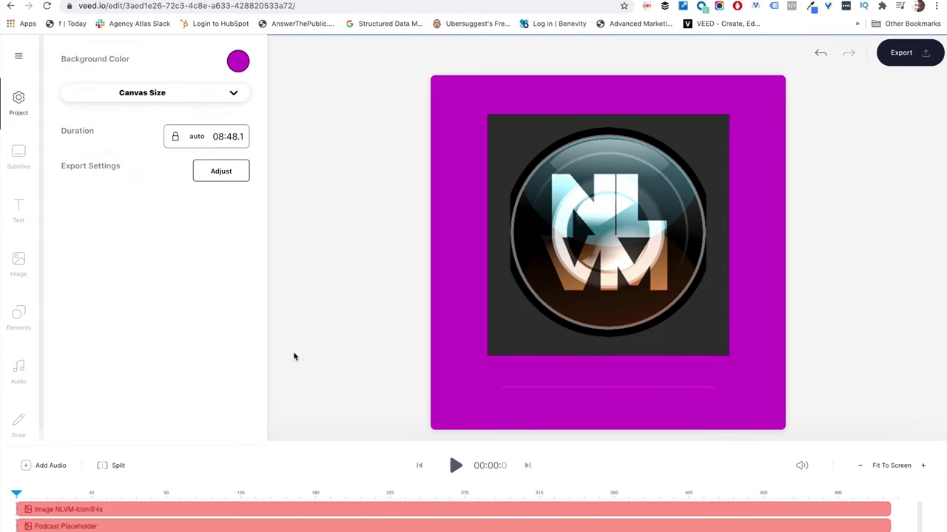
Step: Choose Auto Subtitles in VEED's Subtitles panel with English (United States) detection
{"action": "left_click", "coordinate": [30, 159]}
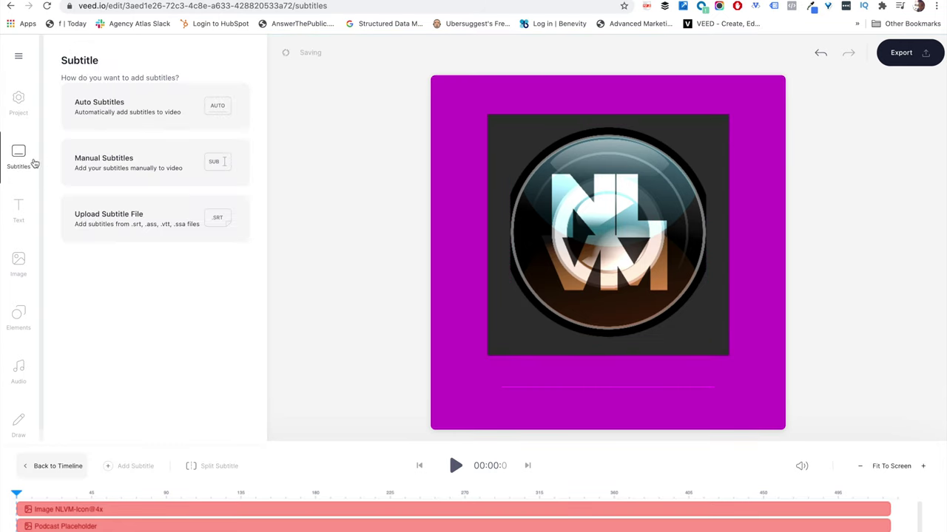
{"action": "left_click", "coordinate": [155, 109]}
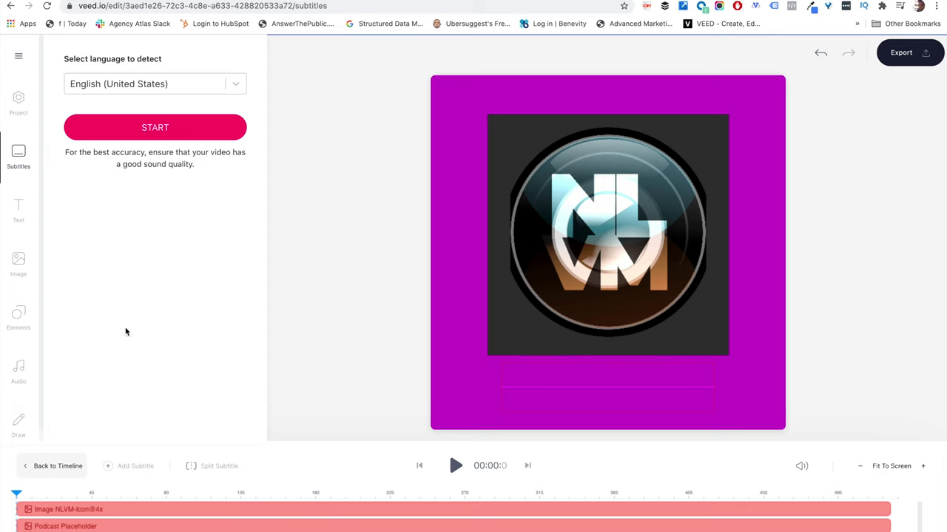
Step: Add a progress bar with navy fill and change the background to red
{"action": "left_click", "coordinate": [20, 317]}
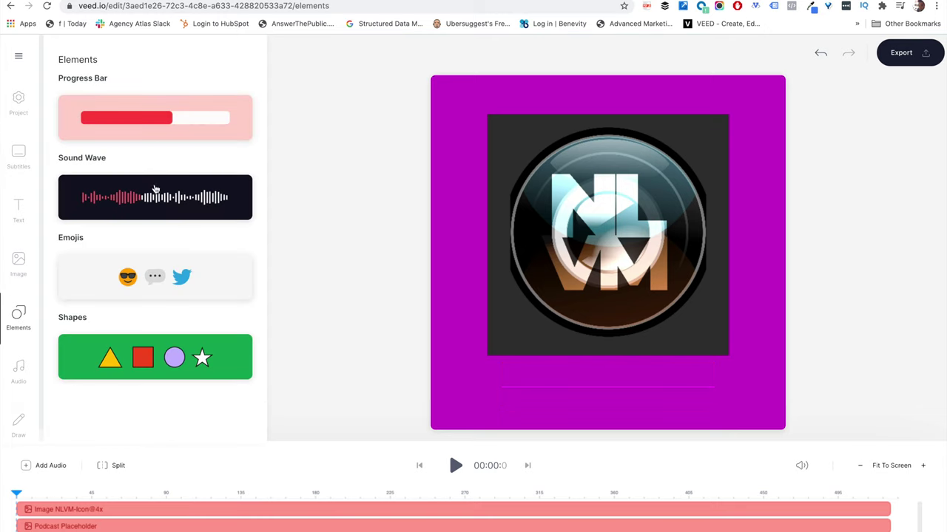
{"action": "left_click", "coordinate": [184, 138]}
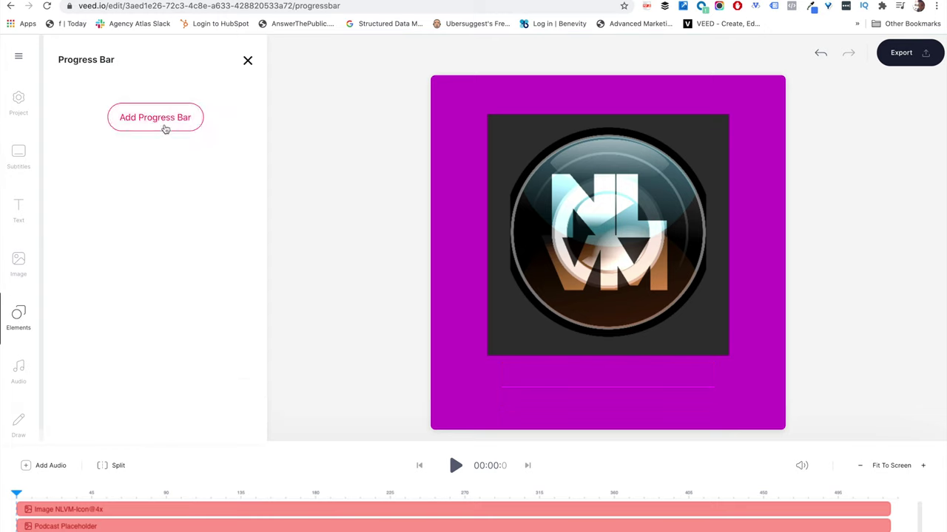
{"action": "left_click", "coordinate": [164, 124]}
{"action": "left_click", "coordinate": [23, 114]}
{"action": "left_click", "coordinate": [238, 60]}
{"action": "left_click", "coordinate": [139, 108]}
{"action": "left_click", "coordinate": [238, 509]}
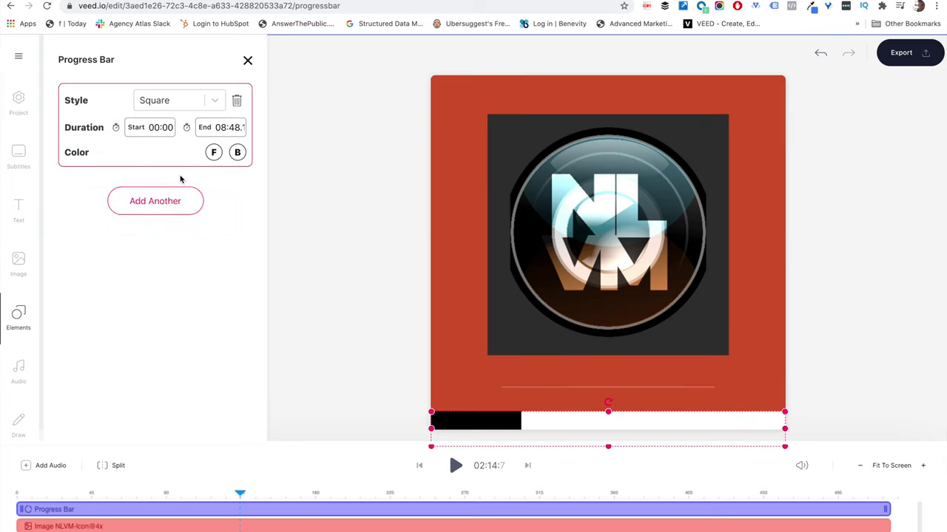
{"action": "left_click", "coordinate": [214, 153]}
{"action": "left_click", "coordinate": [158, 239]}
Step: Stretch the sound wave to both canvas edges and restyle it as Waves
{"action": "left_click", "coordinate": [630, 388]}
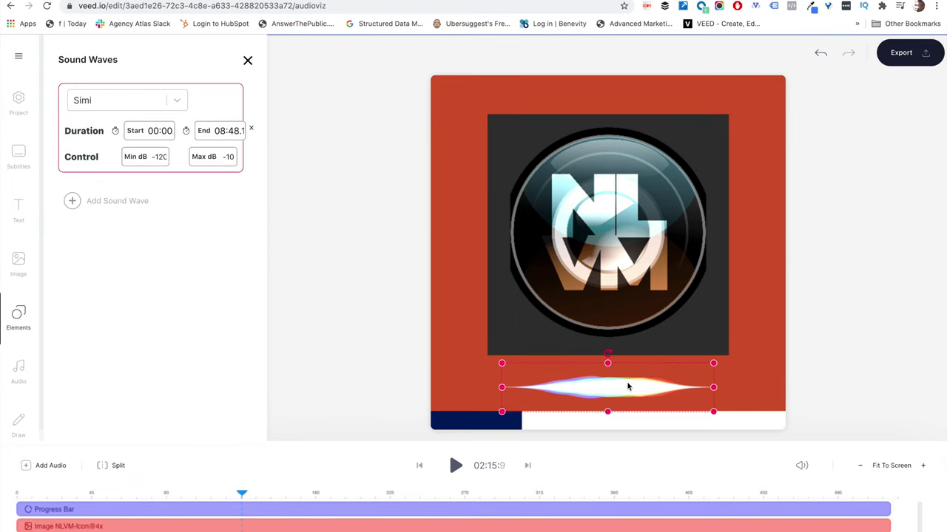
{"action": "left_click_drag", "start_coordinate": [502, 387], "coordinate": [437, 387]}
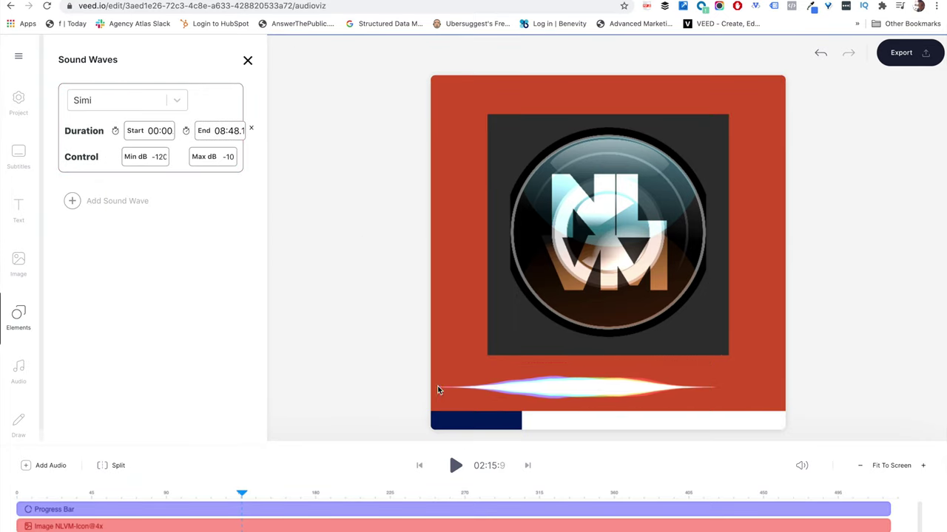
{"action": "left_click_drag", "start_coordinate": [705, 392], "coordinate": [776, 392]}
{"action": "left_click", "coordinate": [125, 100]}
{"action": "key", "text": "Up"}
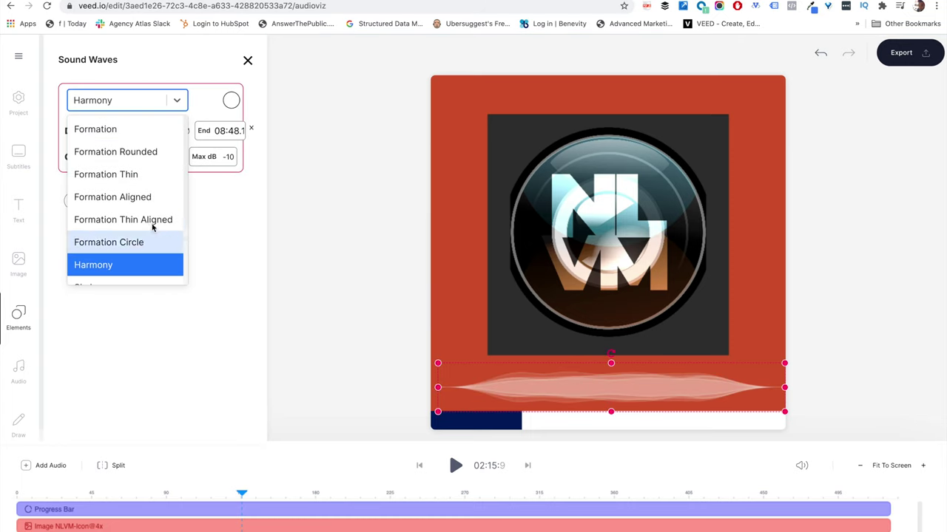
{"action": "key", "text": "Up"}
{"action": "key", "text": "Down"}
{"action": "key", "text": "Down"}
{"action": "key", "text": "Down"}
{"action": "key", "text": "Down"}
{"action": "key", "text": "Return"}
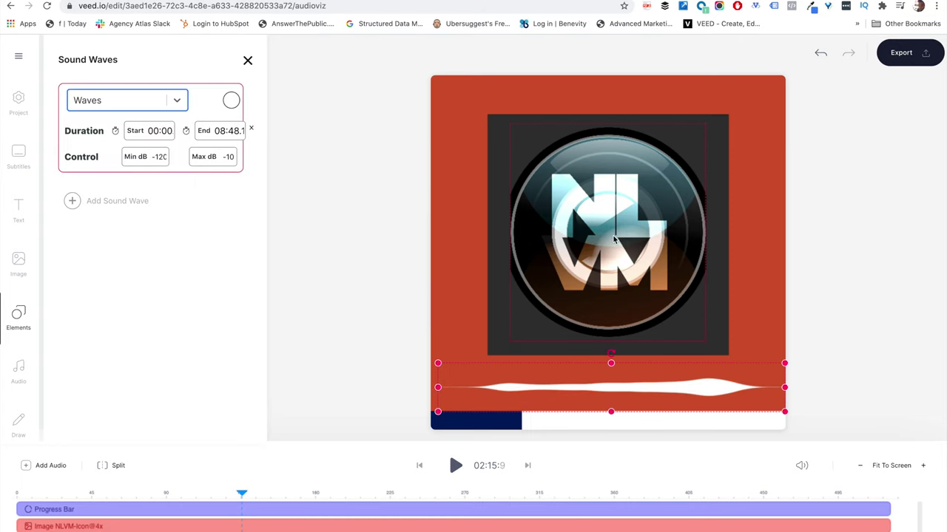
Step: Delete the dark podcast artwork placeholder and move the NLVM logo higher
{"action": "left_click", "coordinate": [19, 163]}
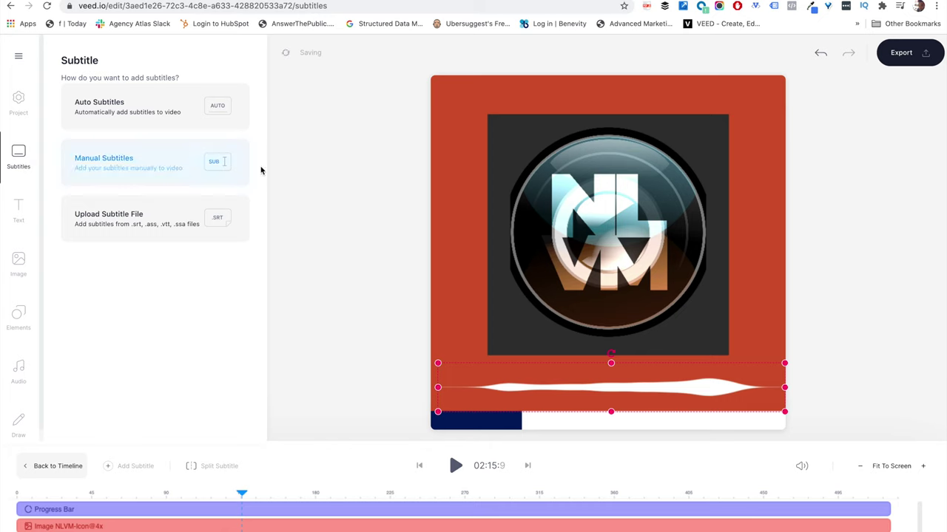
{"action": "left_click", "coordinate": [624, 207]}
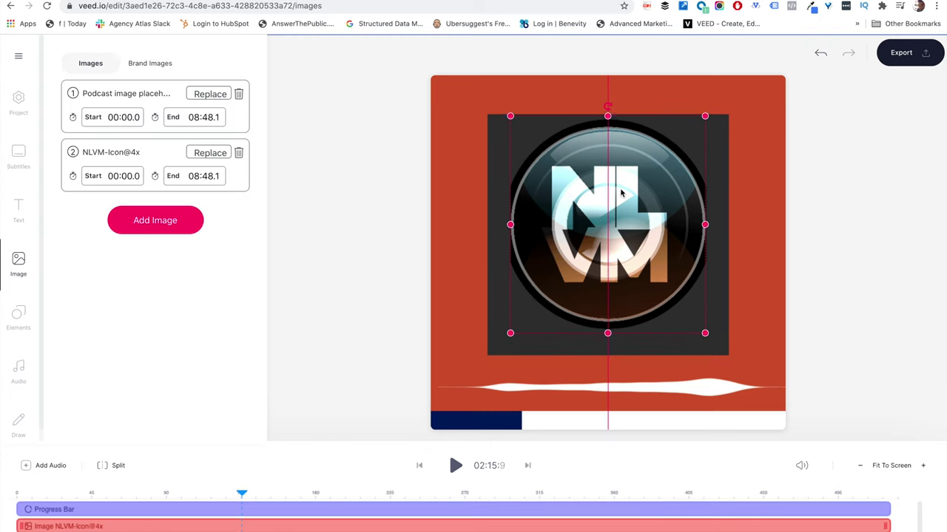
{"action": "left_click", "coordinate": [725, 237]}
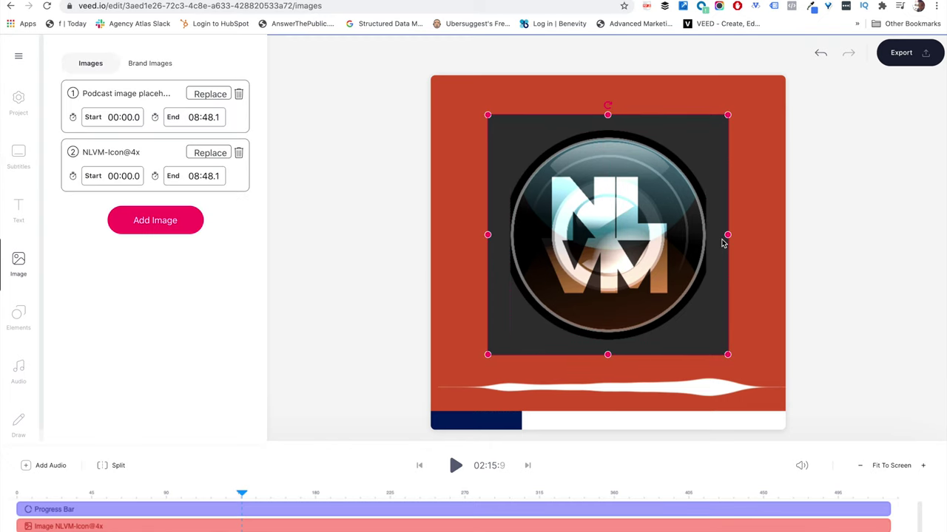
{"action": "key", "text": "Delete"}
{"action": "left_click_drag", "start_coordinate": [636, 249], "coordinate": [636, 225]}
Step: Restyle the generated captions as plain white gilroy-light 48 text
{"action": "left_click", "coordinate": [19, 155]}
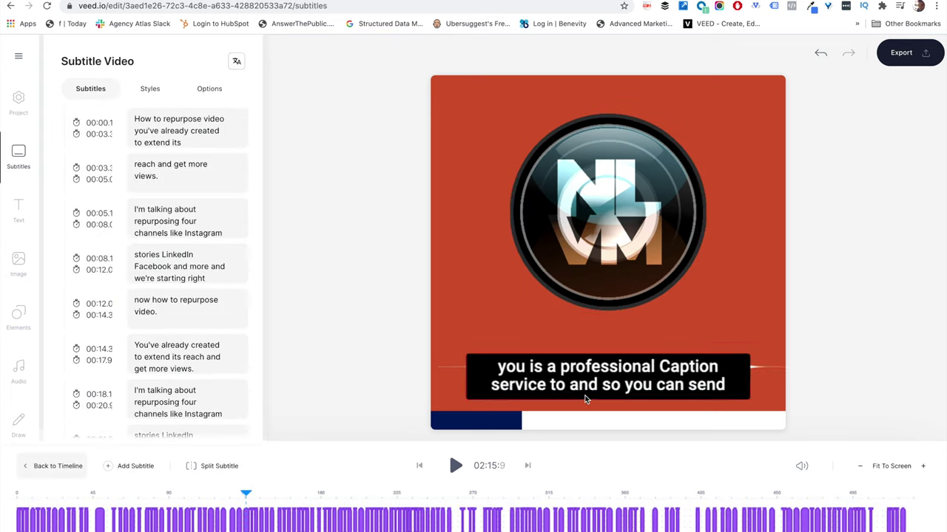
{"action": "left_click", "coordinate": [490, 342]}
{"action": "left_click", "coordinate": [723, 330]}
{"action": "left_click", "coordinate": [481, 249]}
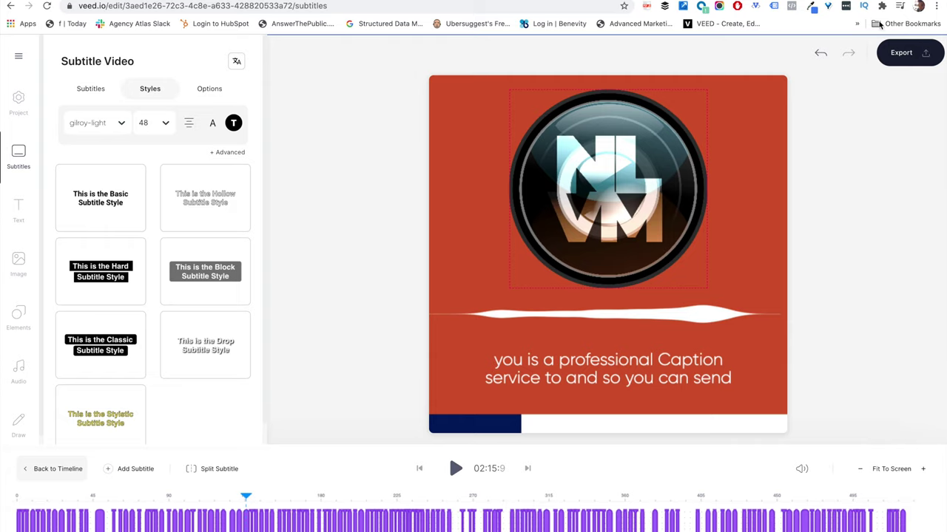
Step: Export the captioned podcast video, rendering it in HD
{"action": "left_click", "coordinate": [900, 54]}
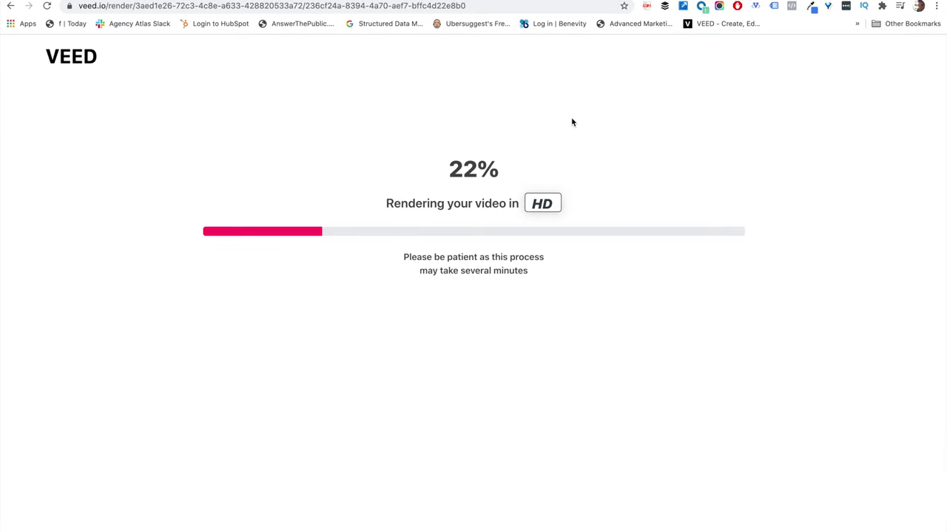